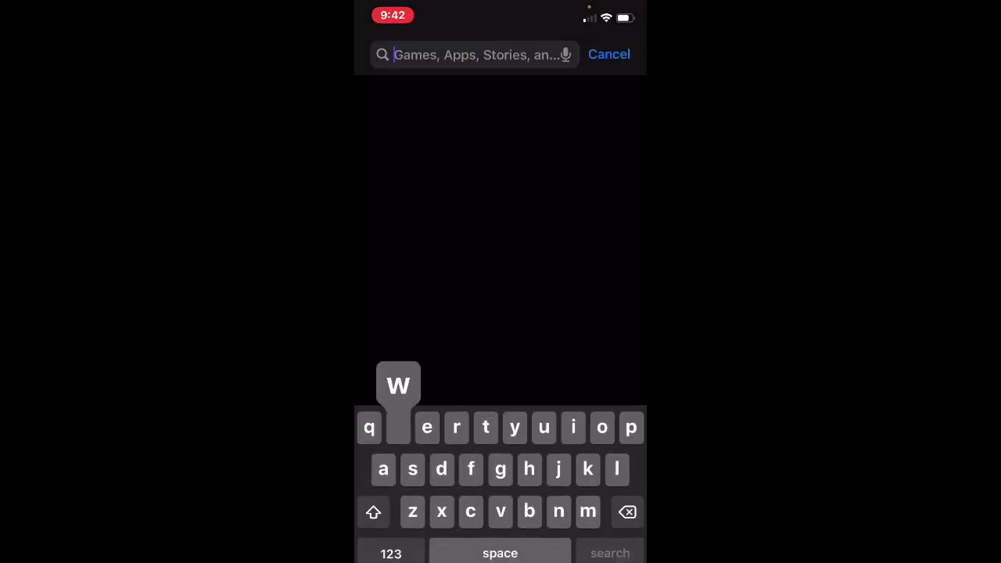
- Search the App Store for 'widgetsmith' to find the installed Widgetsmith app
text(widgetsmith)
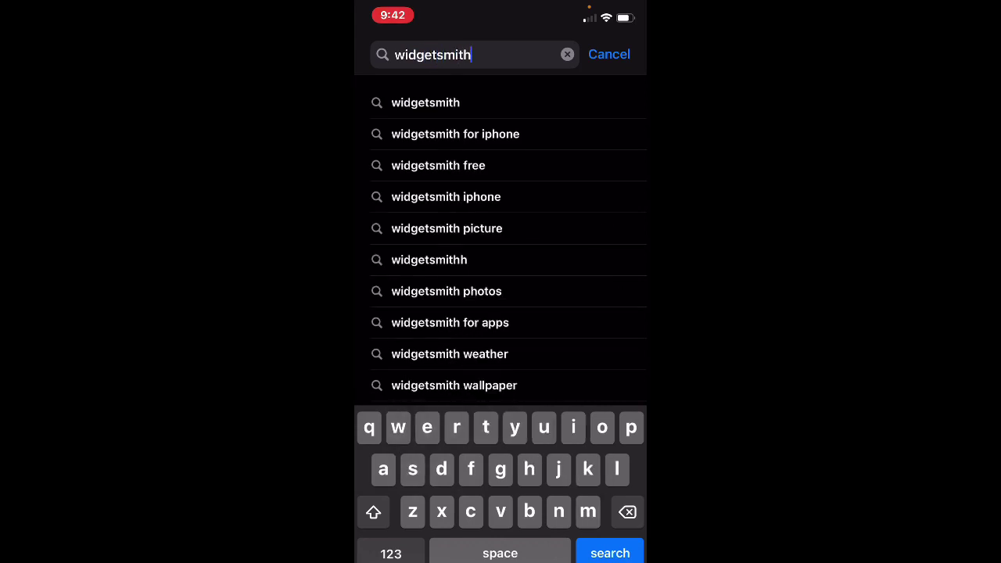
key(Return)
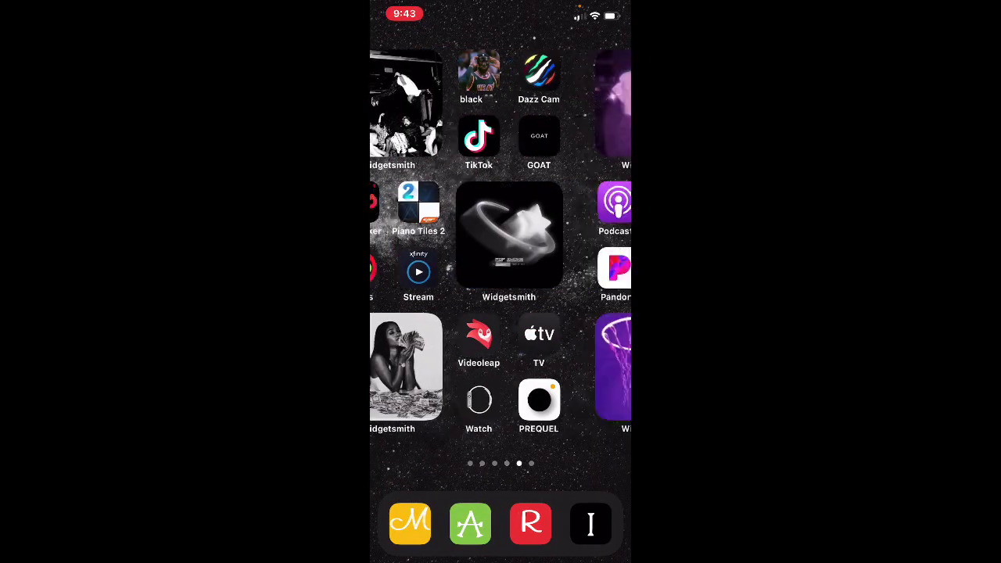
- Open Pinterest and clear the old 'jordan aesthetic pink' search query
click(522, 70)
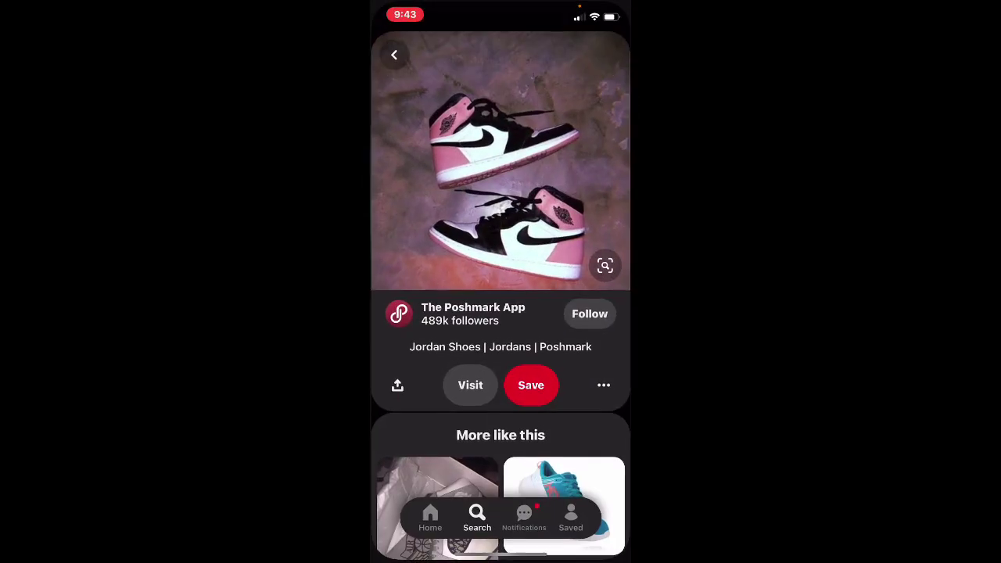
click(393, 54)
click(480, 50)
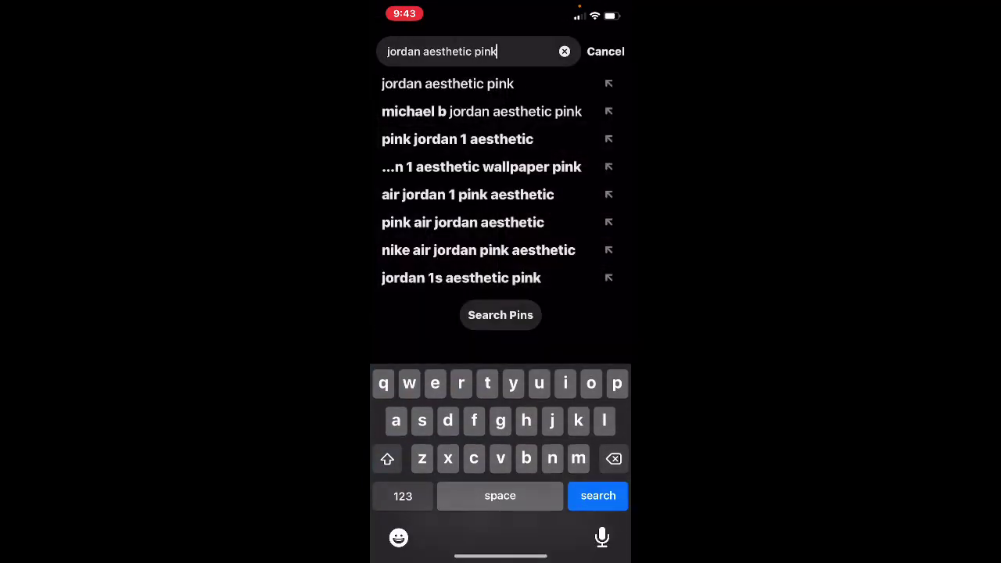
click(564, 50)
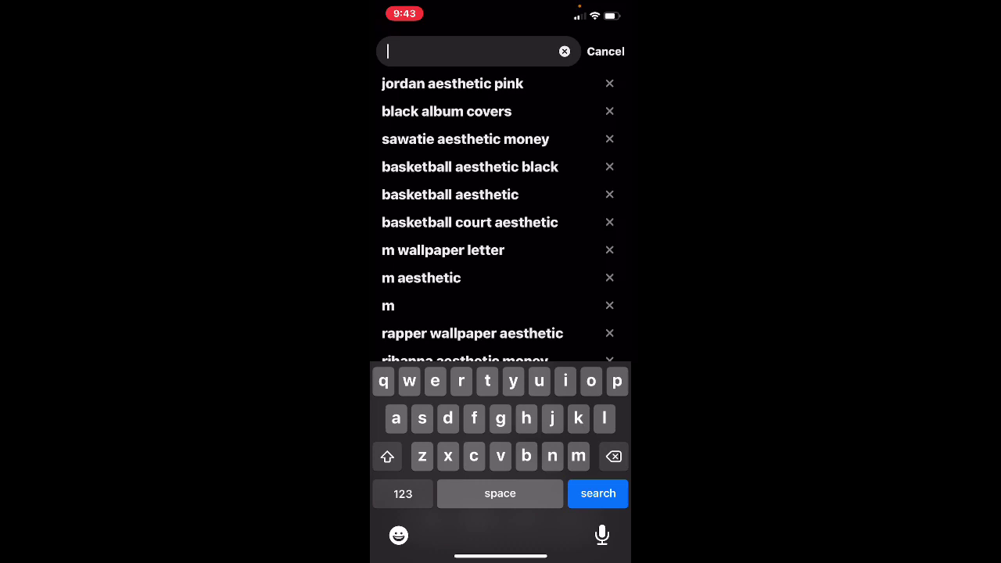
- Enter 'rapper aesthetic blue' in the Pinterest search field
scroll(500, 235, down, 2)
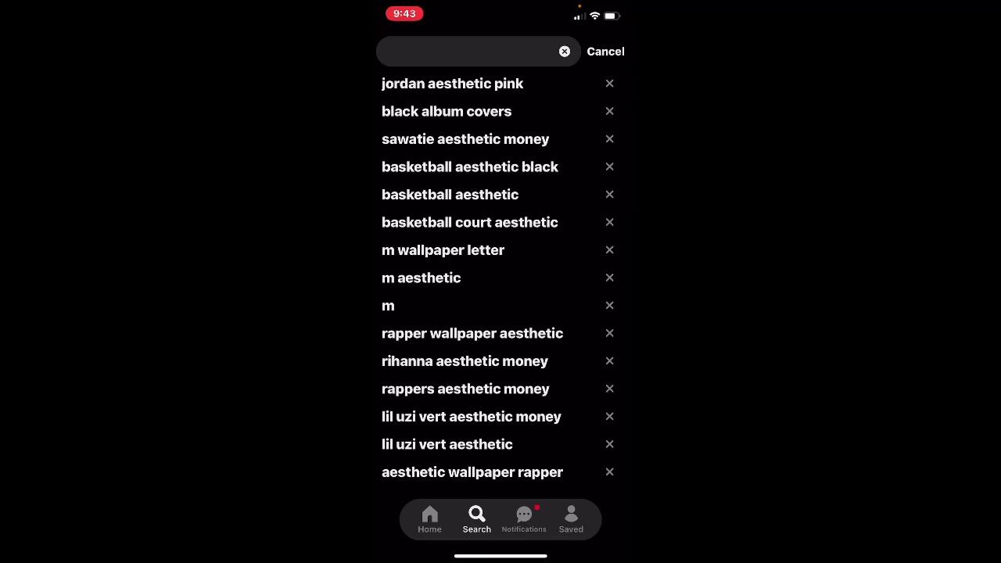
click(469, 51)
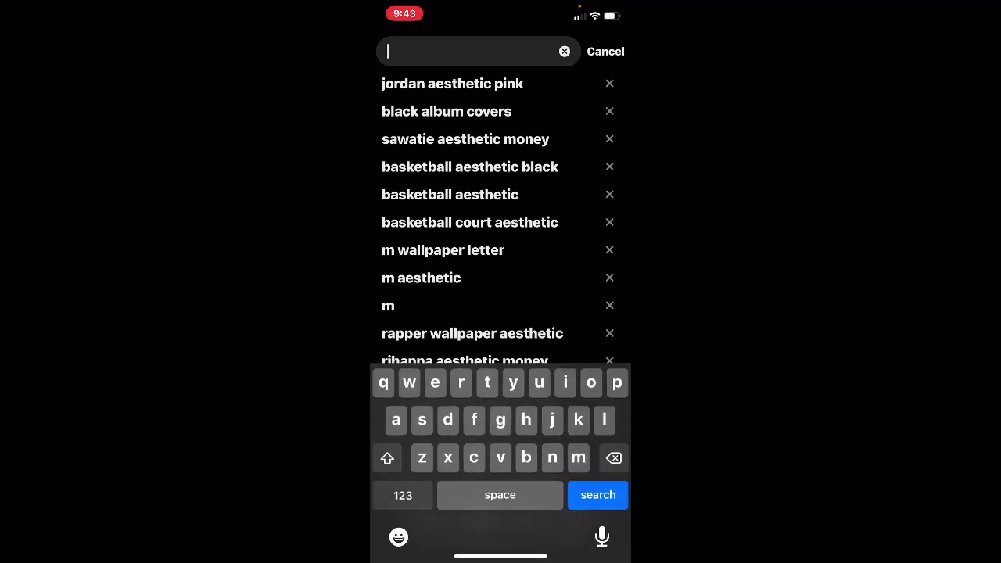
scroll(501, 235, down, 2)
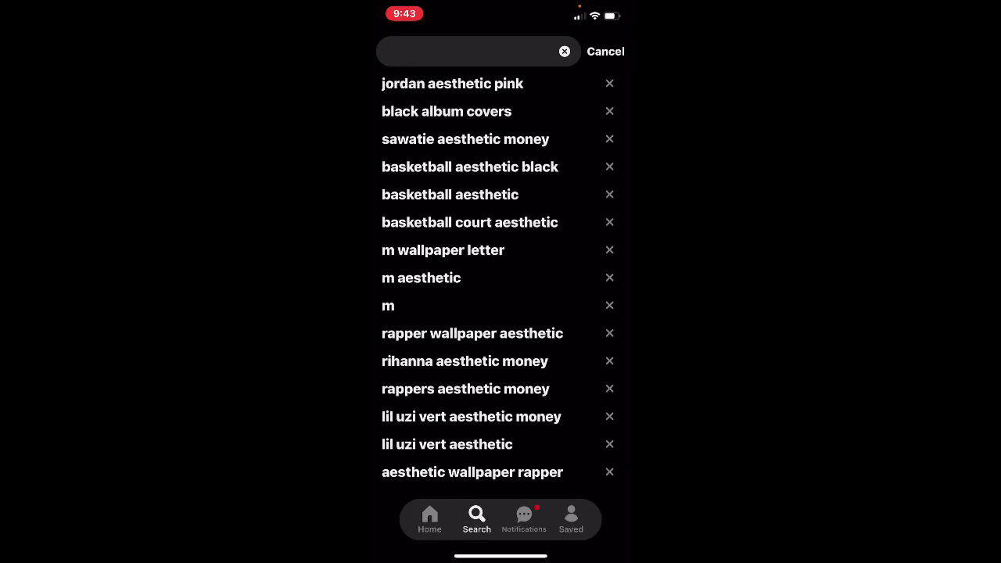
click(469, 51)
text(r)
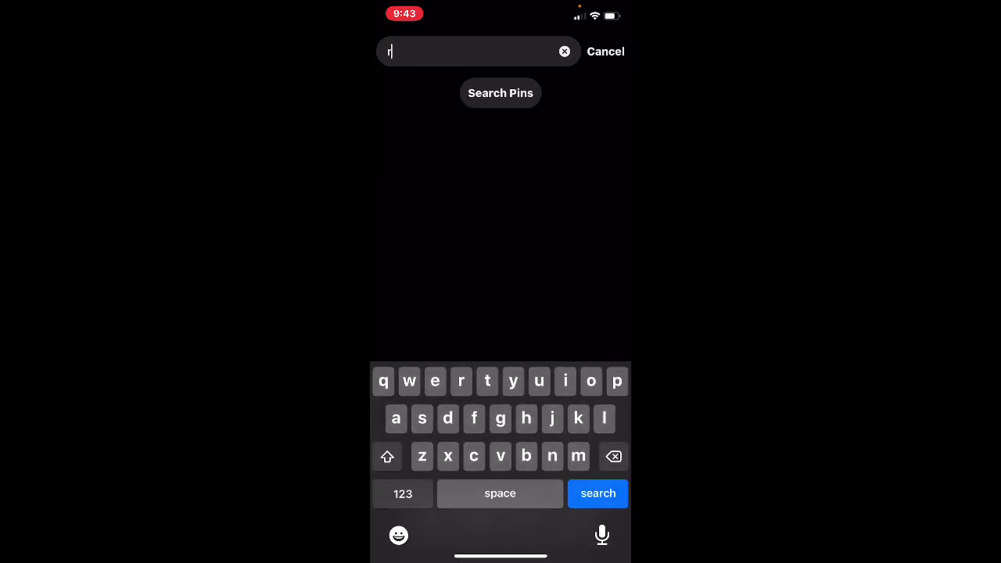
text(apper aes)
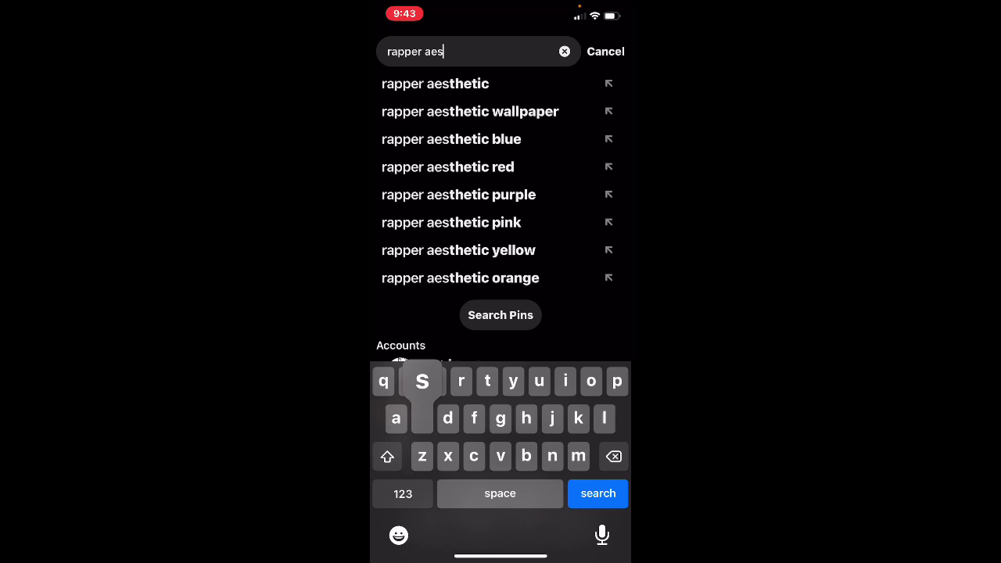
text(thetic )
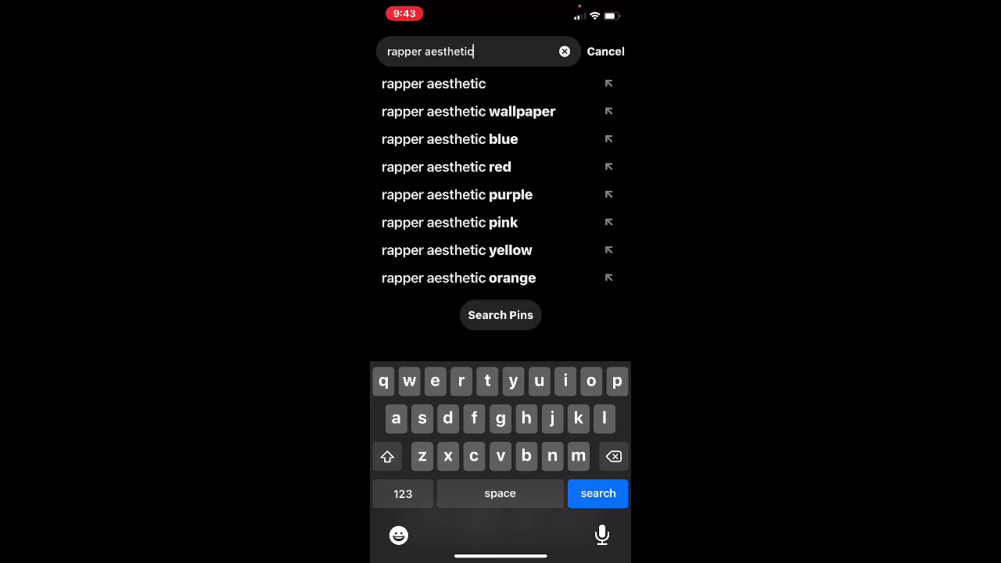
text(bl)
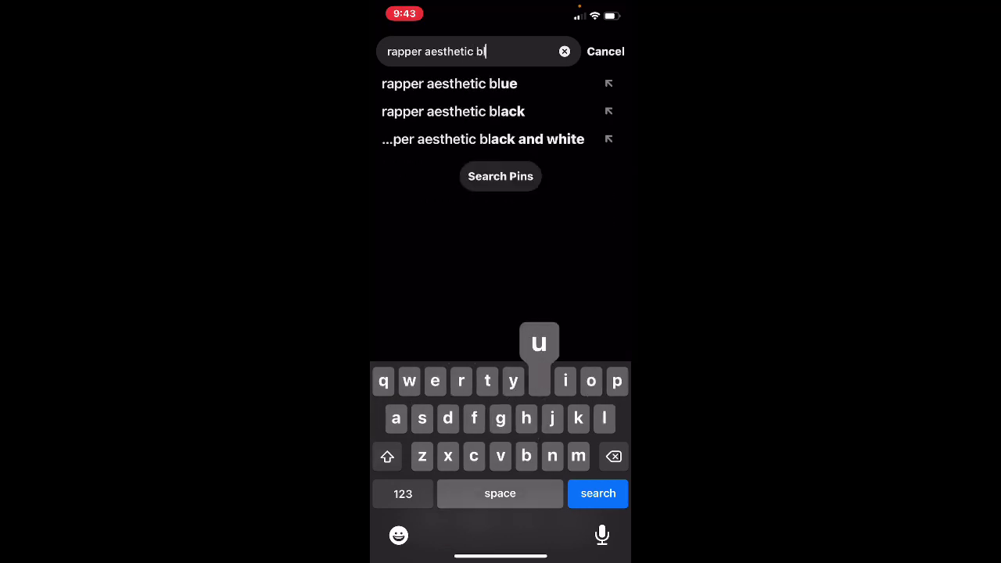
text(ue)
- Run the 'rapper aesthetic blue' search and browse the pin results
key(Return)
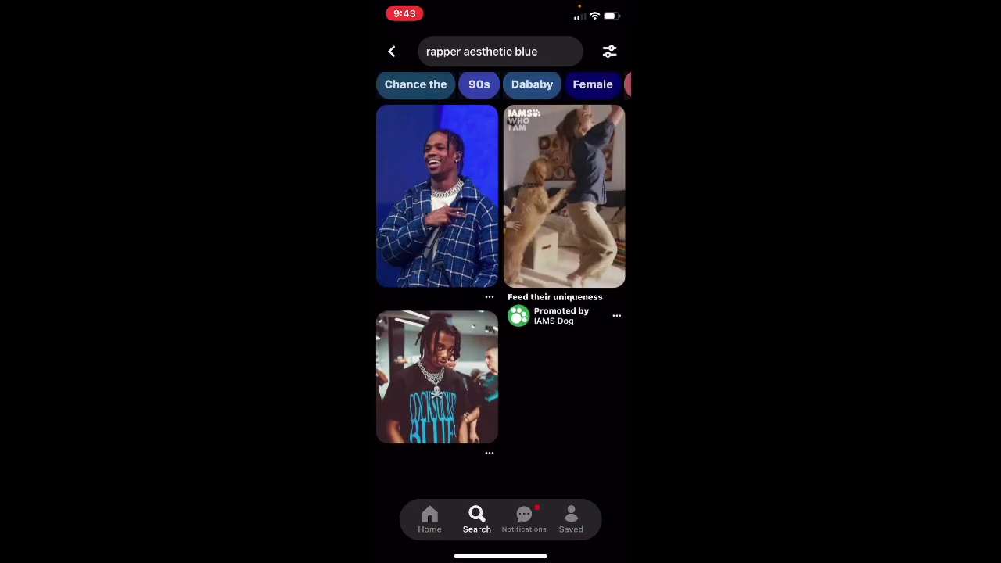
scroll(501, 312, down, 1)
scroll(501, 313, down, 3)
scroll(501, 313, down, 3)
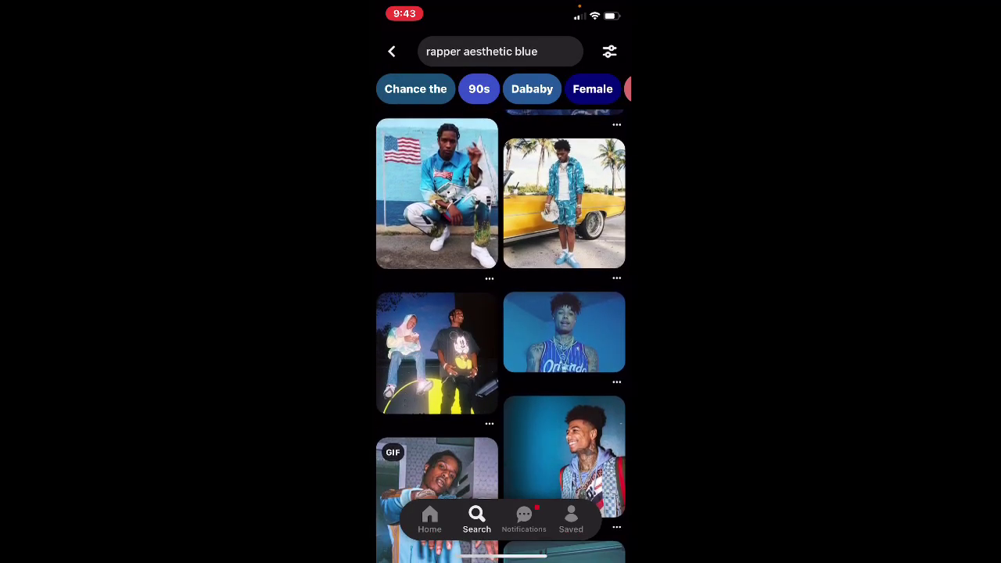
scroll(500, 336, down, 2)
scroll(500, 336, down, 5)
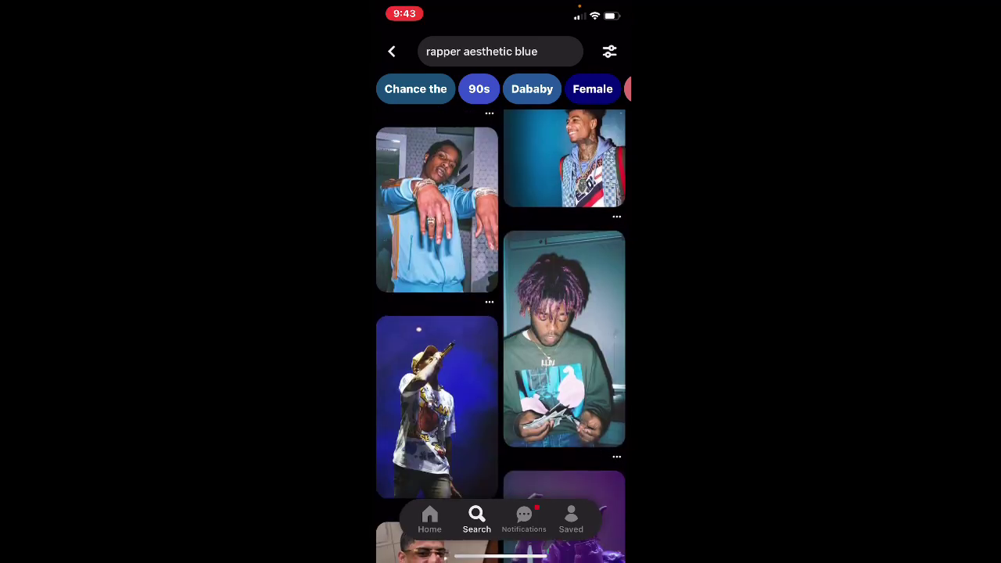
scroll(501, 336, down, 1)
scroll(501, 337, down, 5)
scroll(500, 336, down, 1)
scroll(500, 337, down, 3)
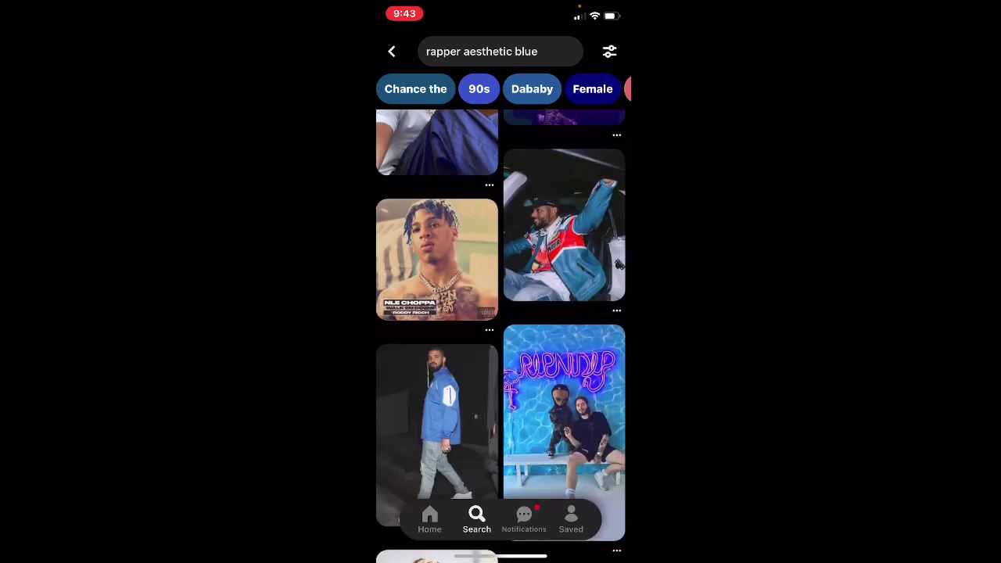
scroll(500, 337, down, 4)
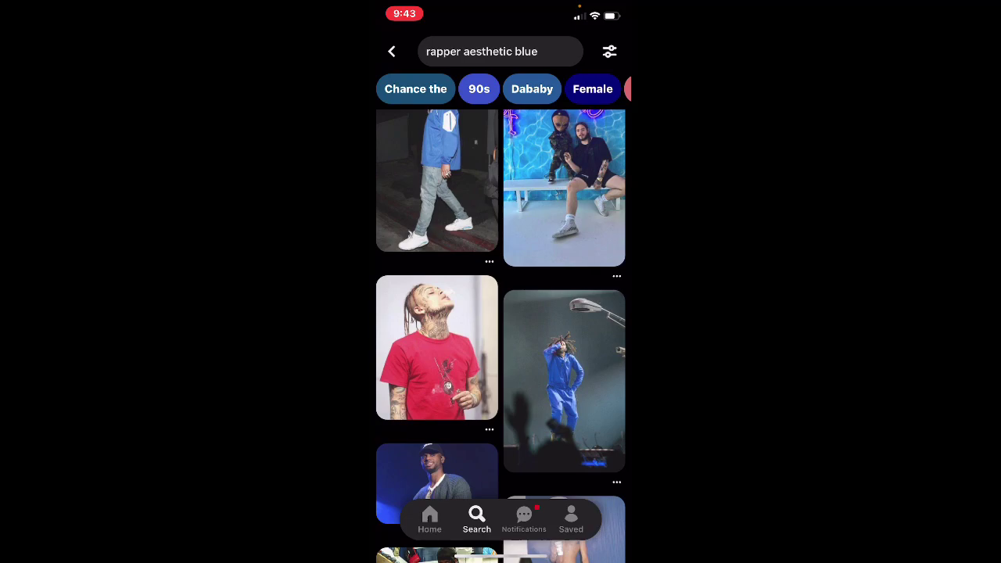
scroll(500, 337, down, 2)
scroll(501, 337, down, 3)
scroll(501, 337, down, 2)
scroll(501, 336, down, 4)
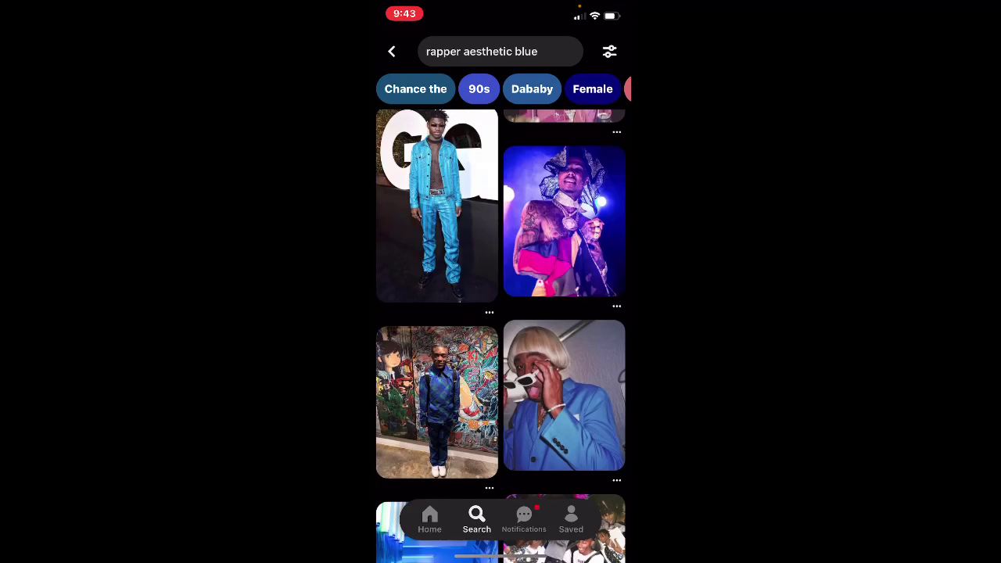
scroll(501, 337, up, 3)
scroll(501, 337, up, 5)
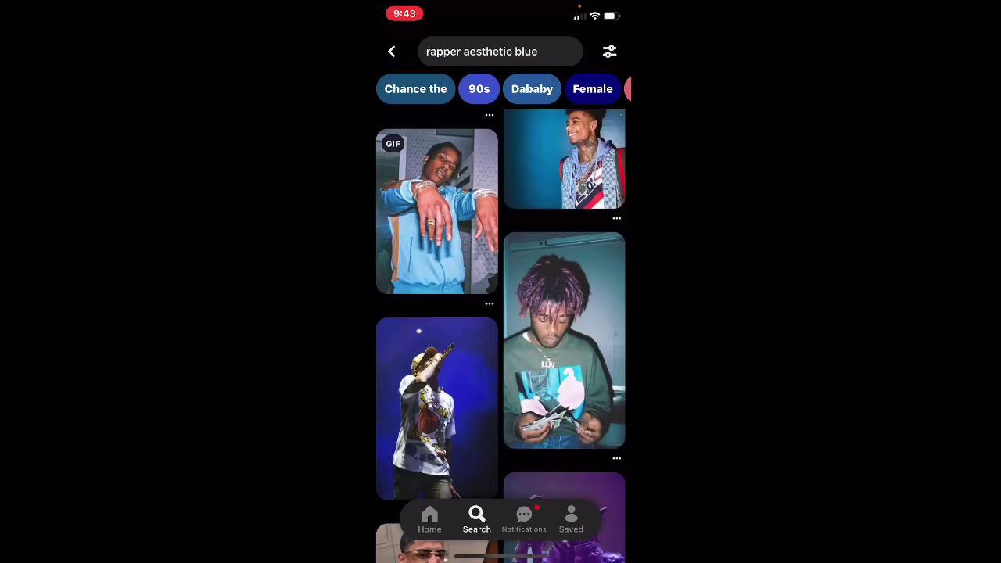
scroll(501, 337, up, 5)
- Open the Travis Scott pin and download its image to the phone
click(437, 200)
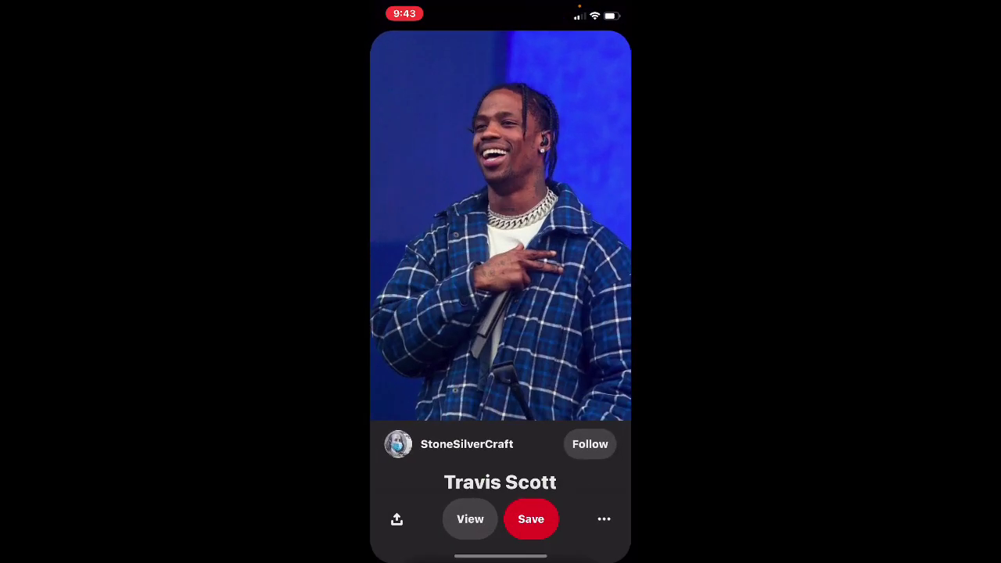
scroll(501, 313, down, 3)
scroll(501, 313, up, 3)
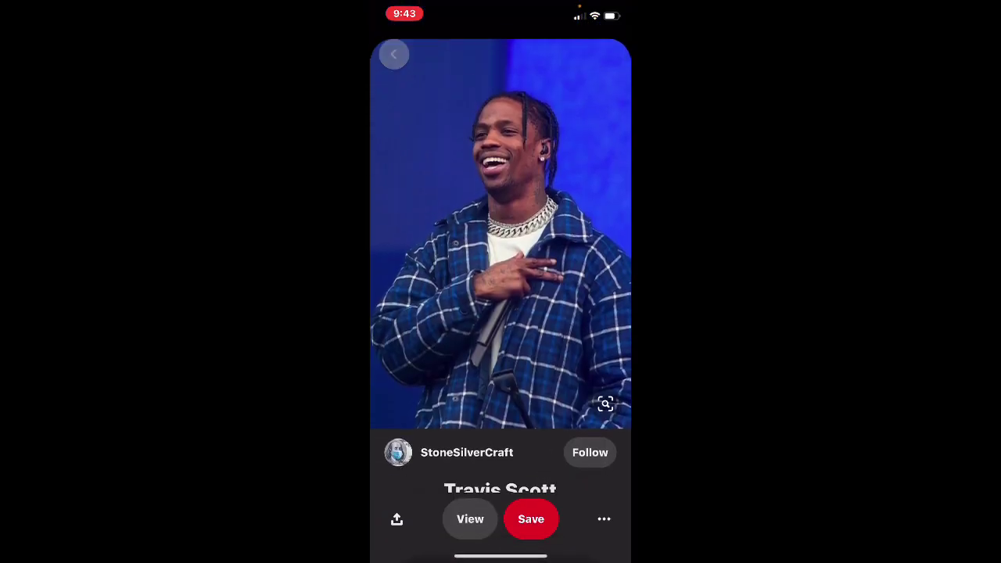
click(603, 519)
click(500, 520)
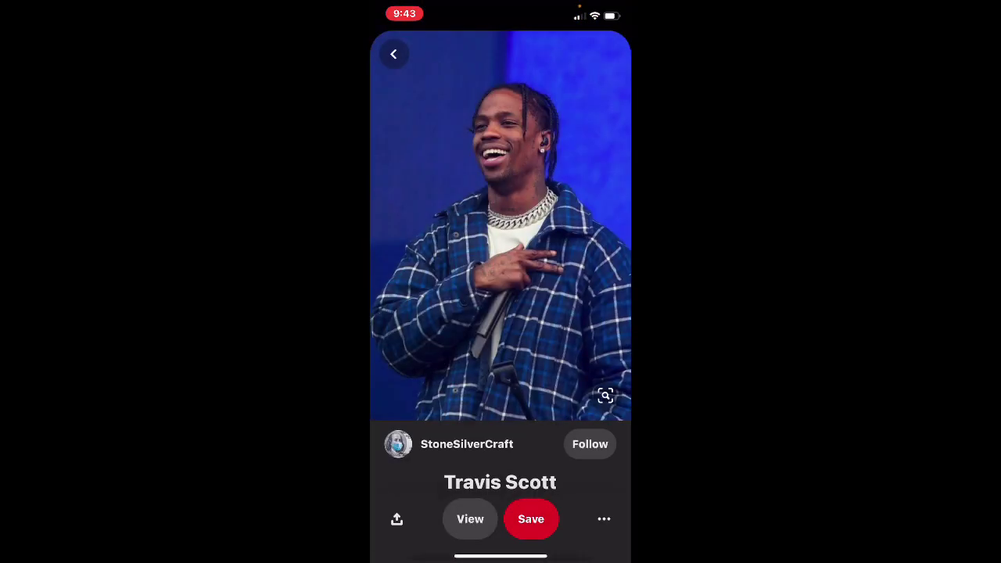
- Go home and open Photos at the recent photos view
drag(501, 555, 501, 313)
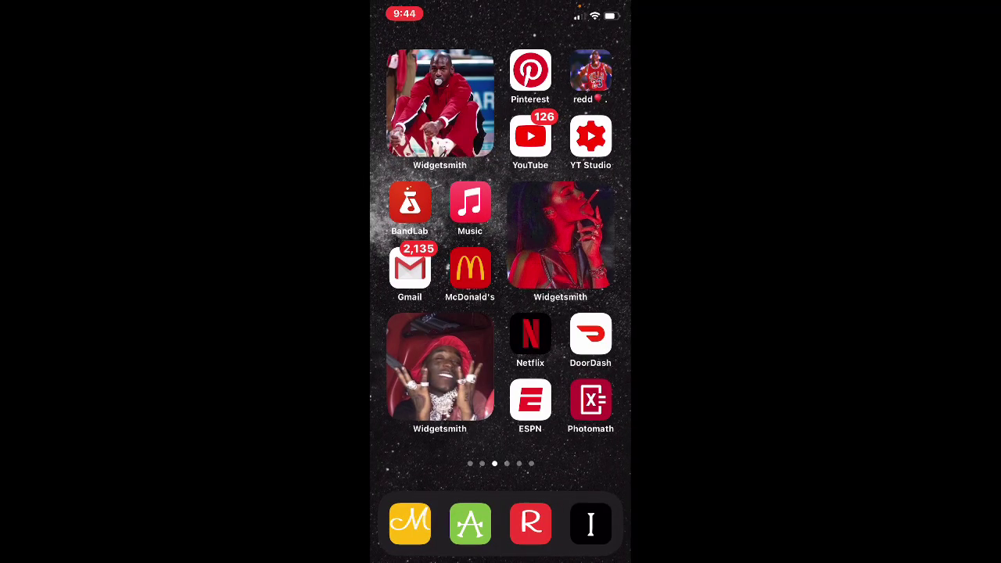
mouse_move(610, 313)
mouse_down()
mouse_move(391, 313)
mouse_move(407, 313)
mouse_up()
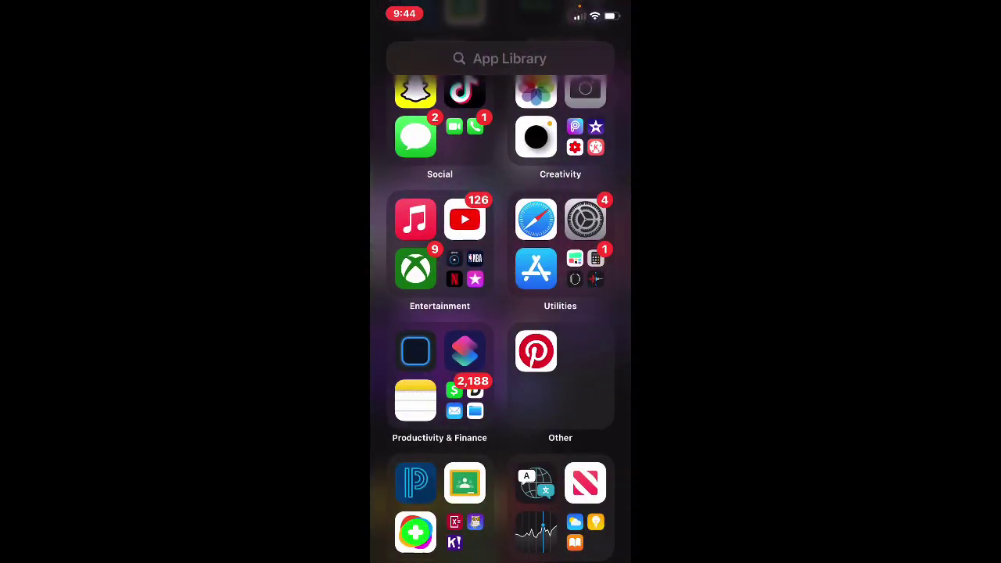
click(536, 173)
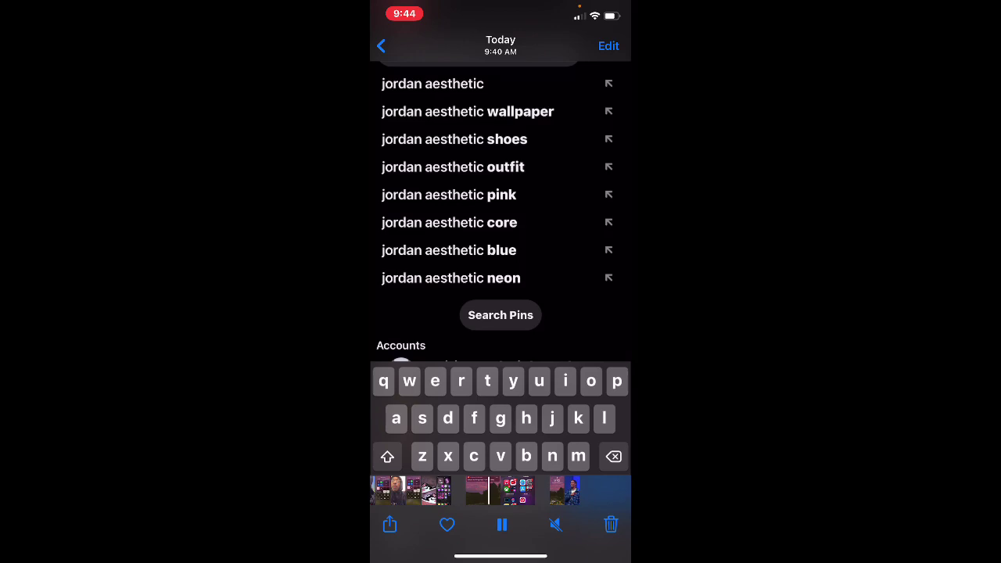
click(381, 45)
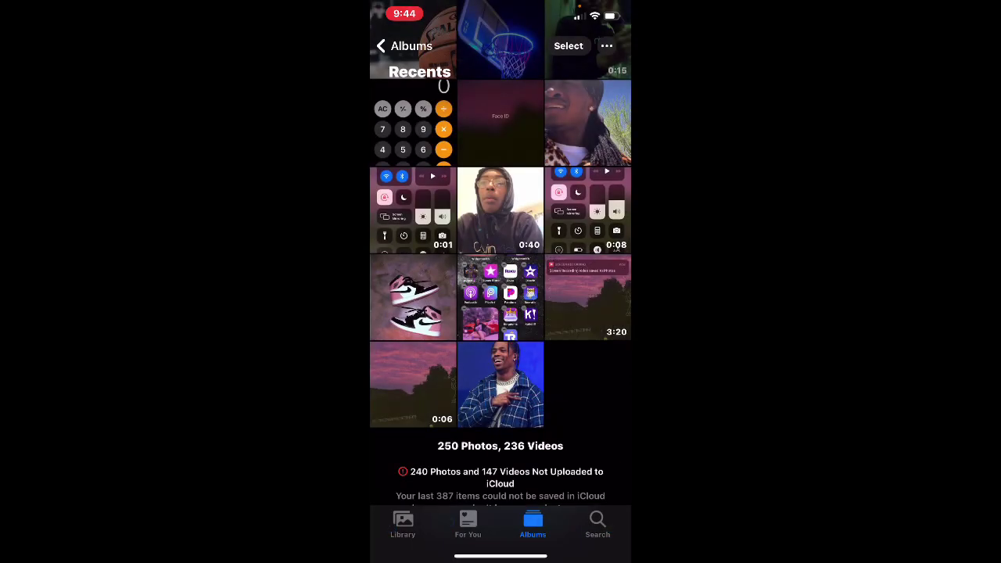
- Add the Travis Scott photo to a new album named 'astrowrld'
click(501, 384)
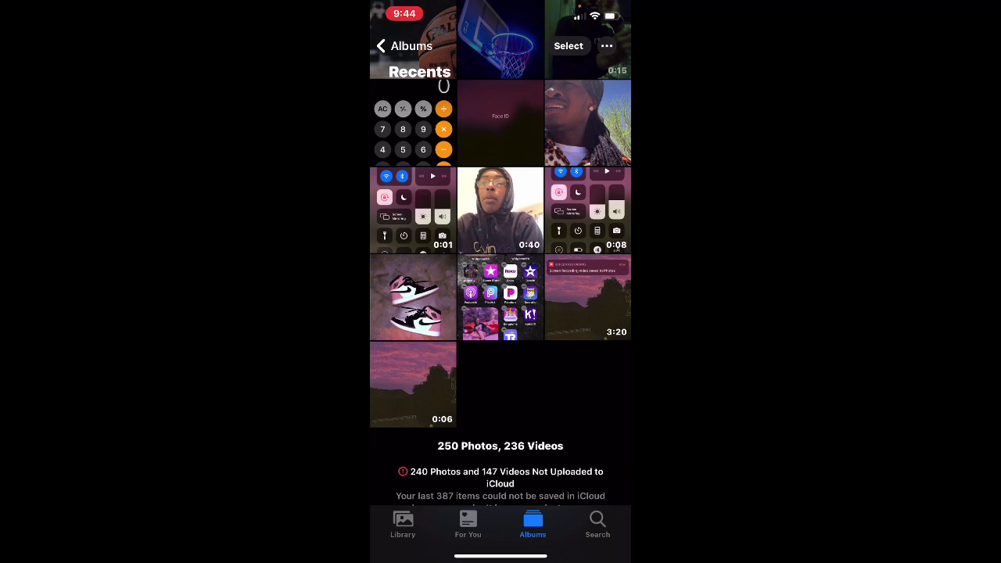
click(501, 347)
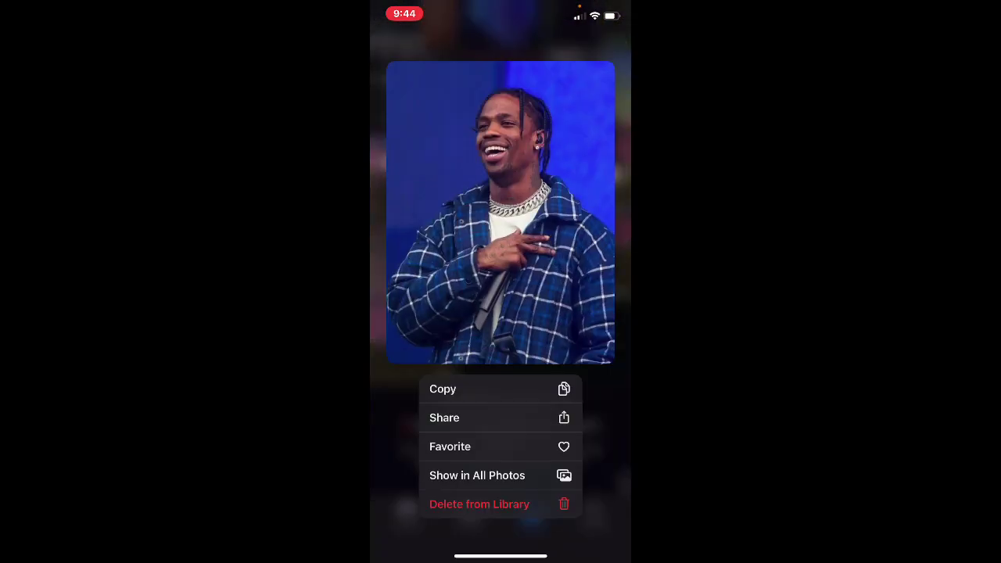
click(441, 415)
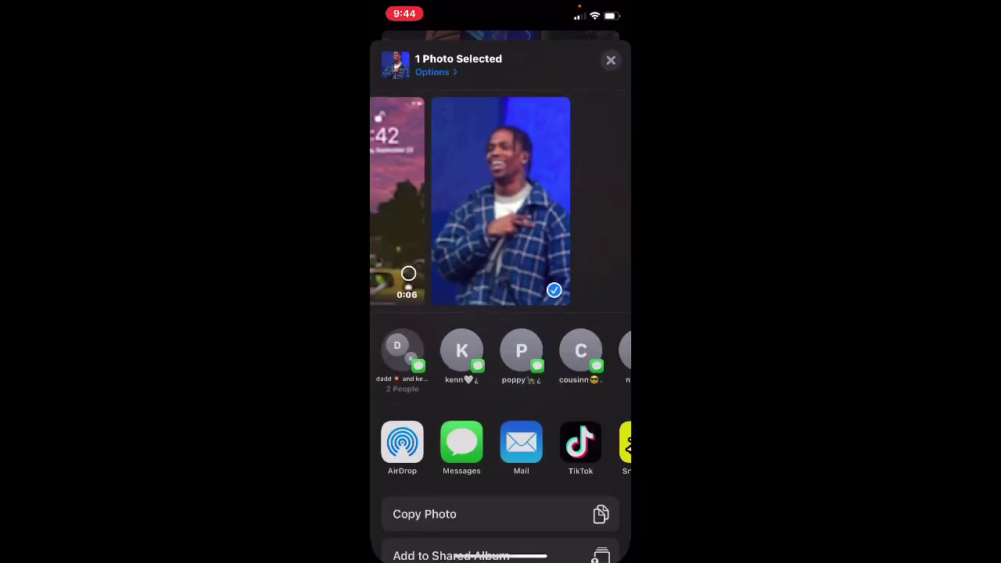
scroll(500, 352, down, 5)
click(500, 335)
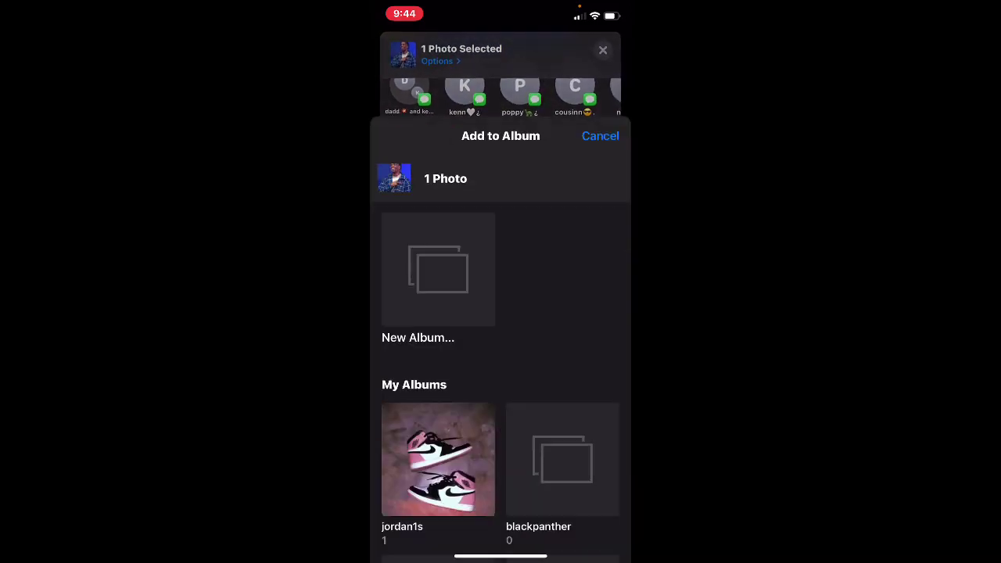
click(438, 191)
text(astrowrld)
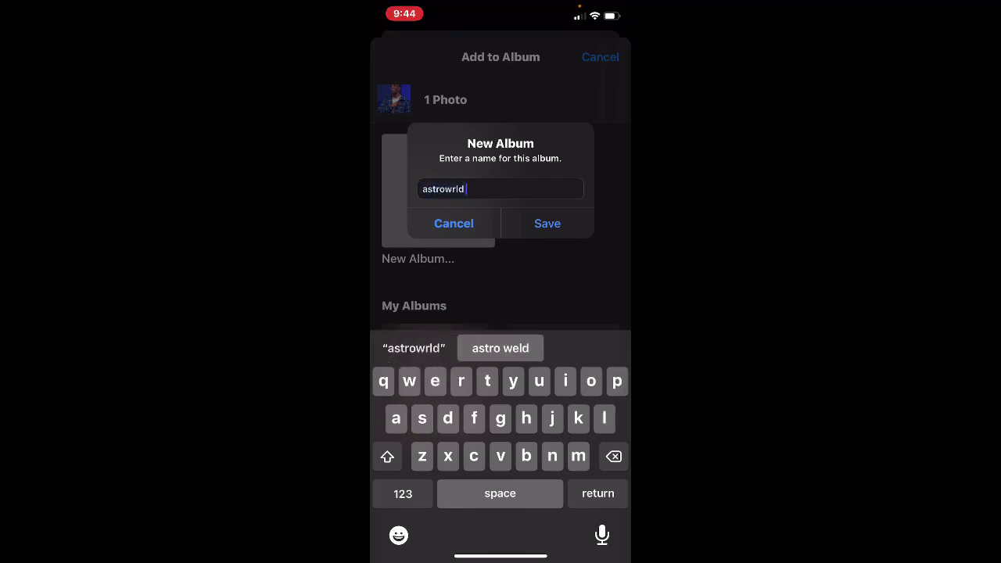
key(Return)
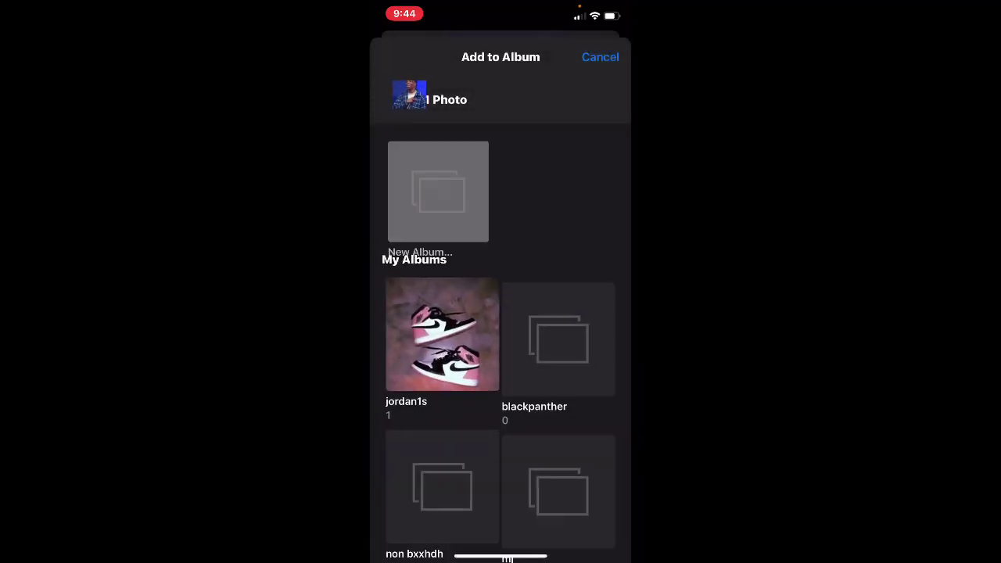
drag(501, 557, 501, 438)
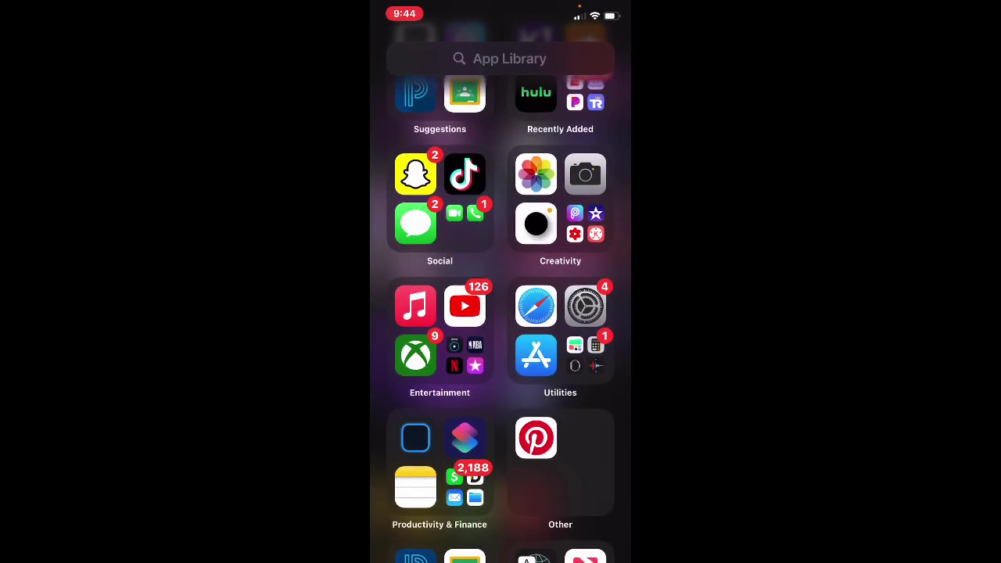
- Launch Widgetsmith from the App Library and add a new small widget
scroll(501, 313, up, 1)
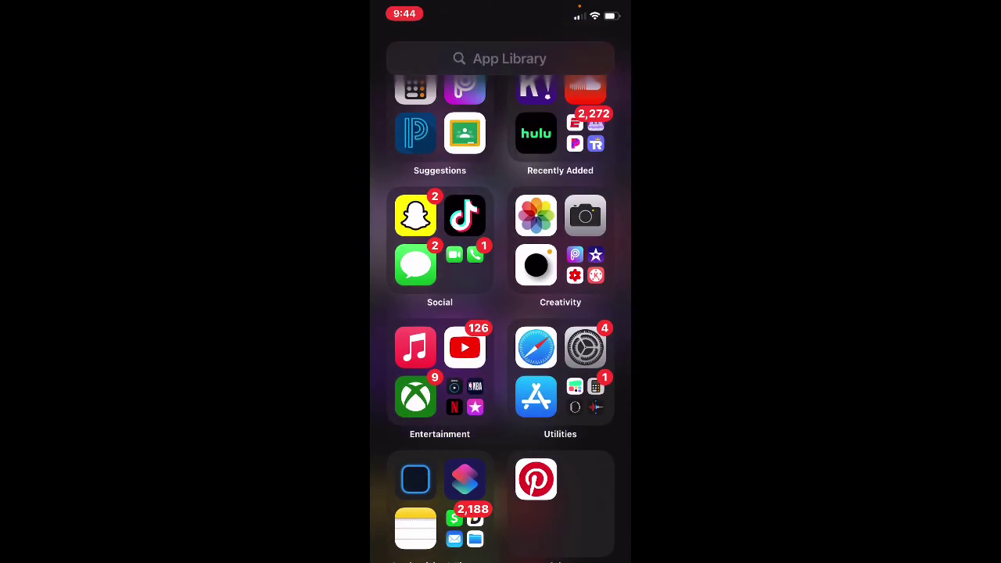
click(415, 479)
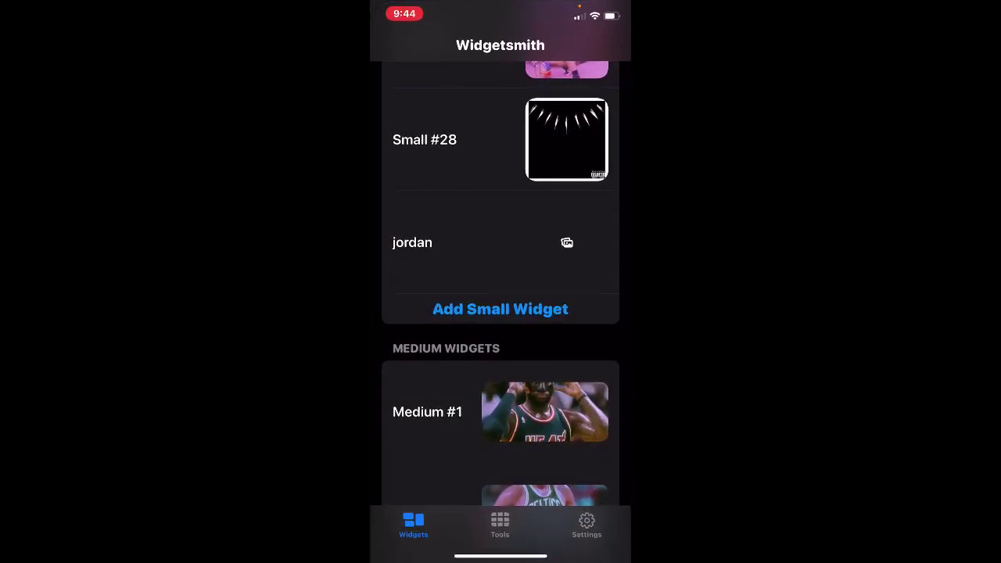
click(501, 309)
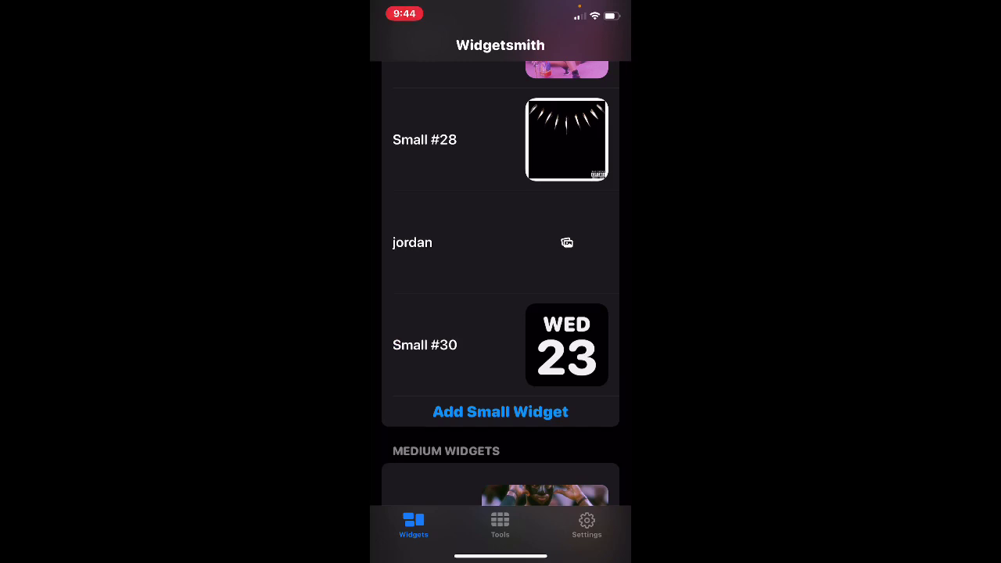
- Scroll to the new Small #30 widget and open its editor
scroll(501, 281, up, 3)
scroll(501, 282, up, 8)
scroll(501, 282, up, 10)
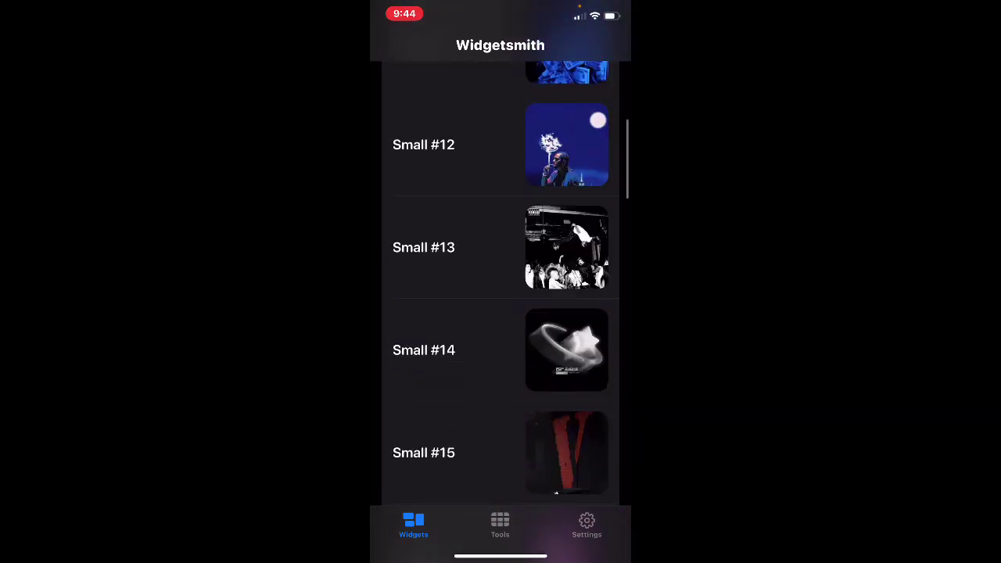
scroll(500, 282, up, 10)
scroll(501, 281, down, 2)
scroll(501, 282, down, 10)
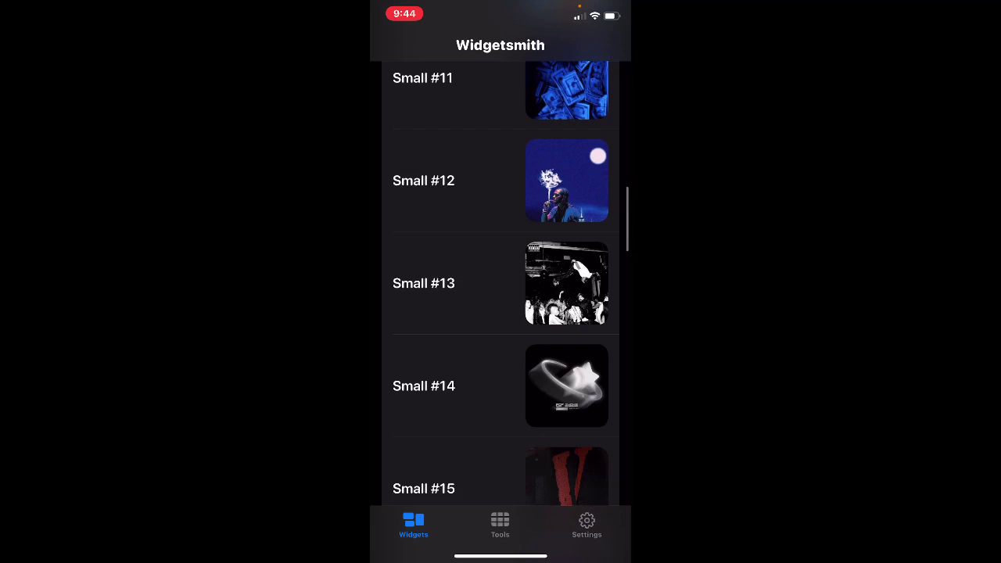
scroll(501, 282, down, 8)
scroll(501, 281, down, 10)
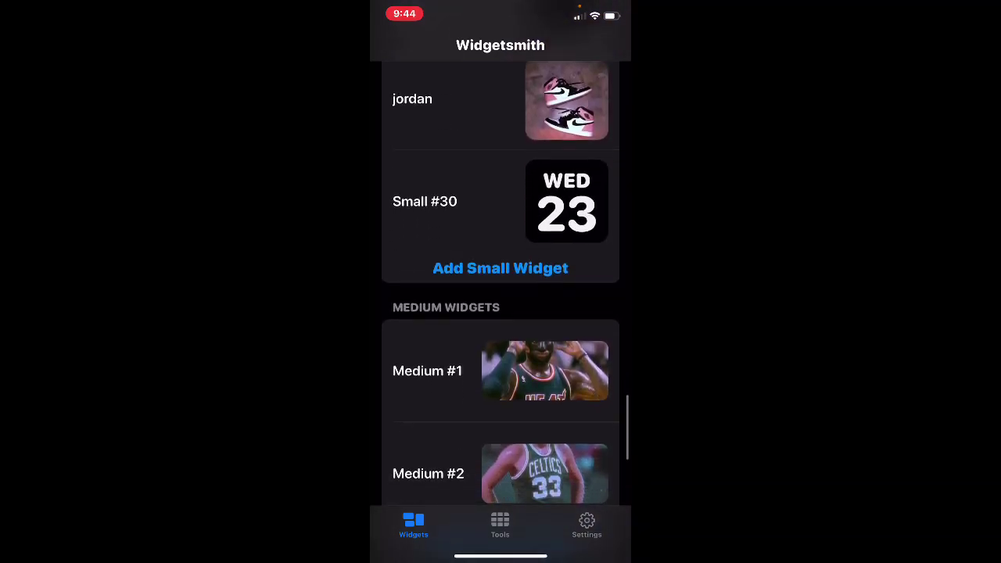
click(470, 201)
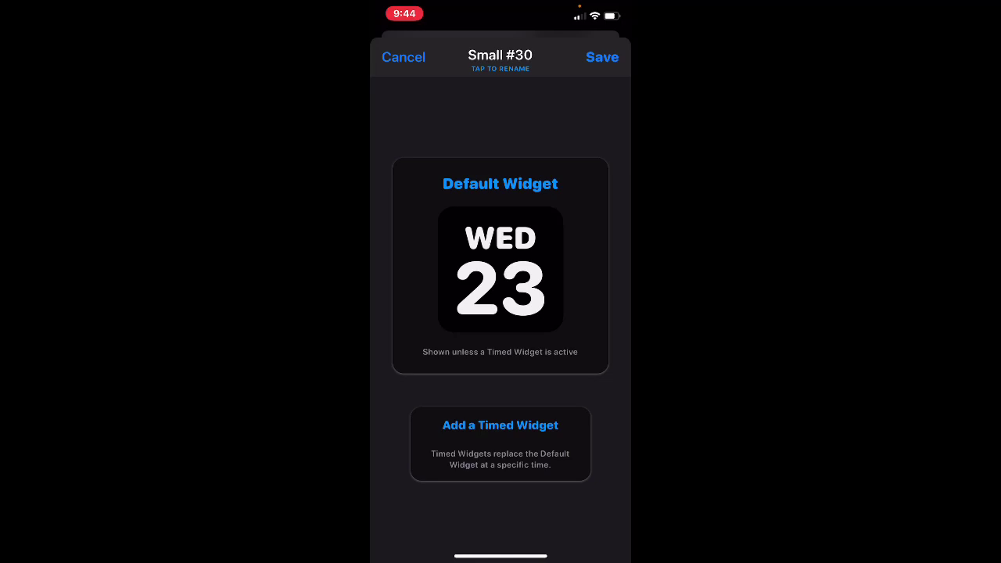
- Set the widget style to Photo in Album using the astrowrld album
click(501, 266)
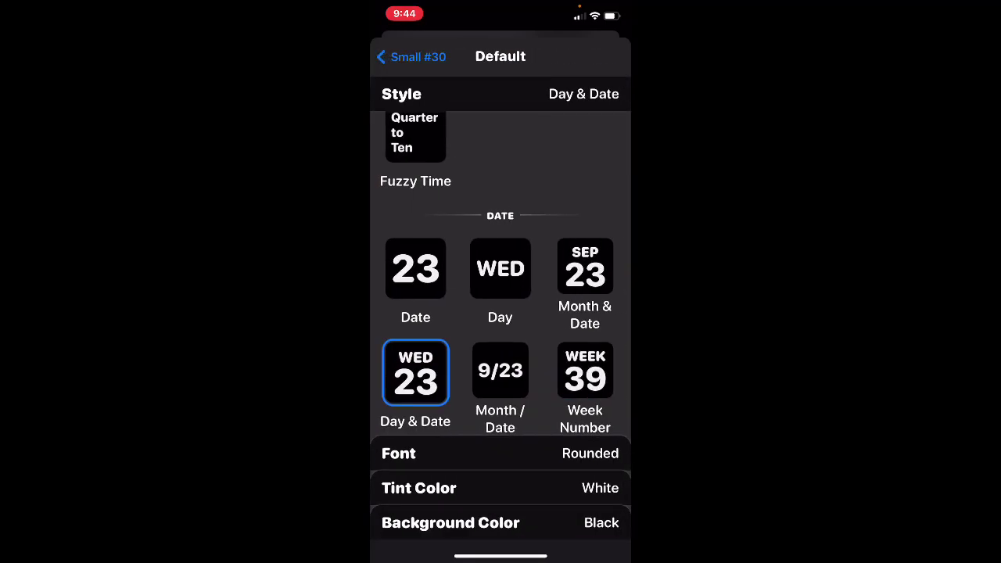
scroll(501, 258, down, 10)
scroll(501, 258, down, 10)
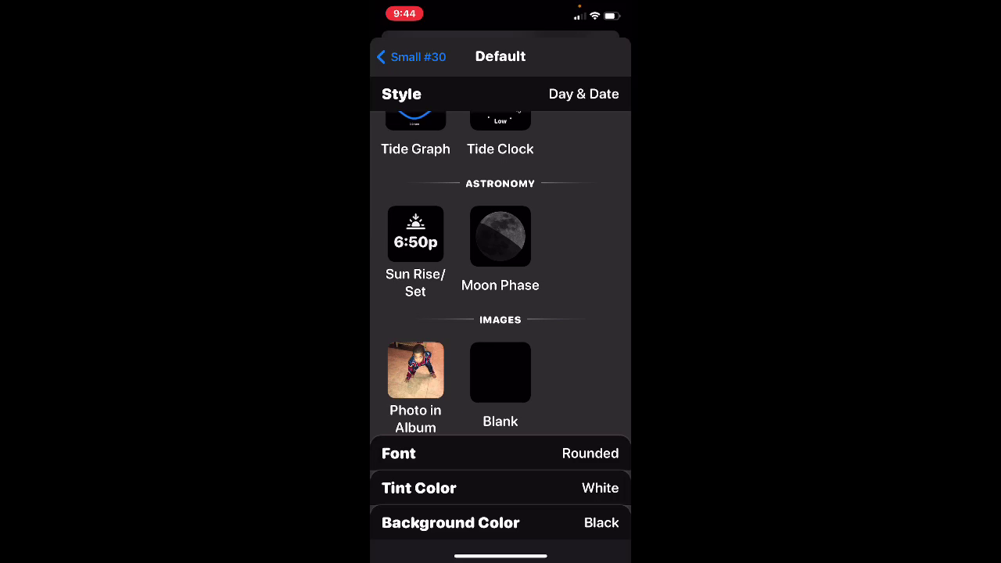
click(416, 369)
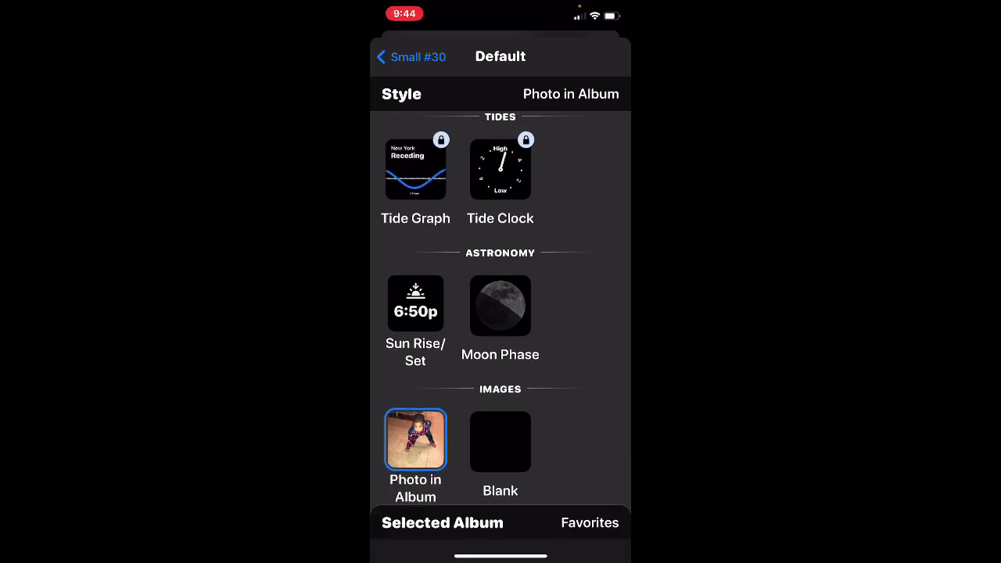
click(442, 523)
scroll(501, 336, down, 3)
scroll(500, 336, down, 10)
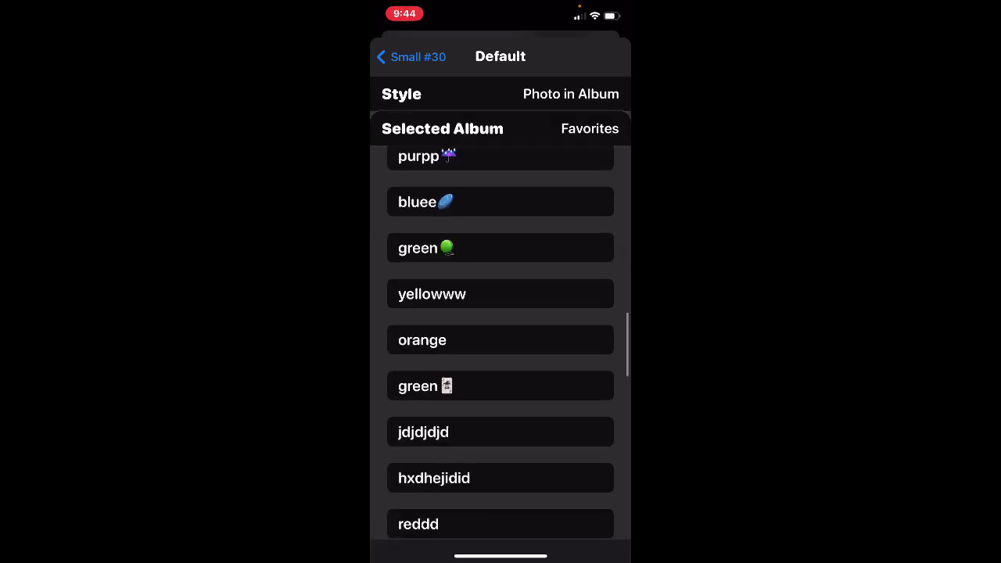
scroll(500, 344, down, 10)
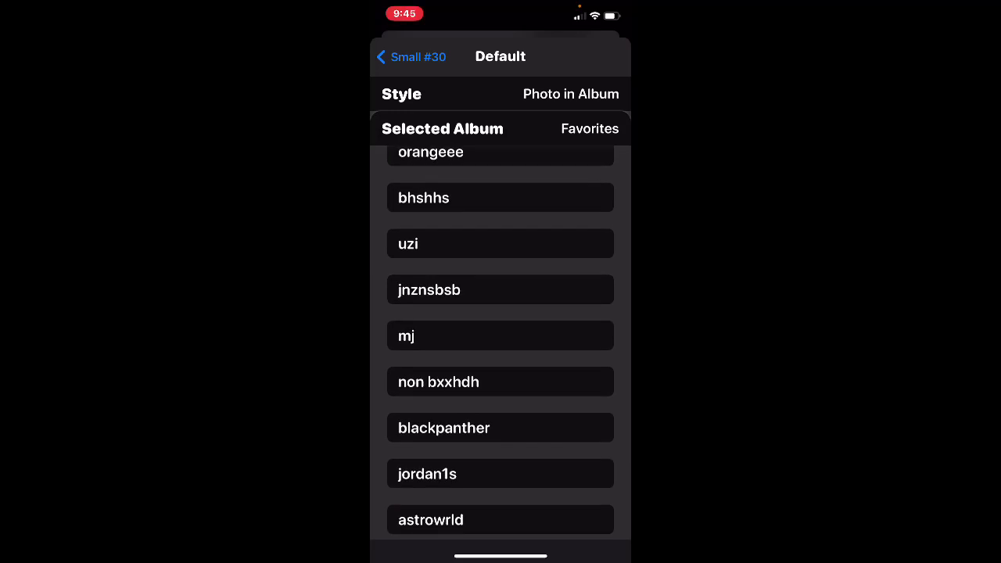
click(500, 519)
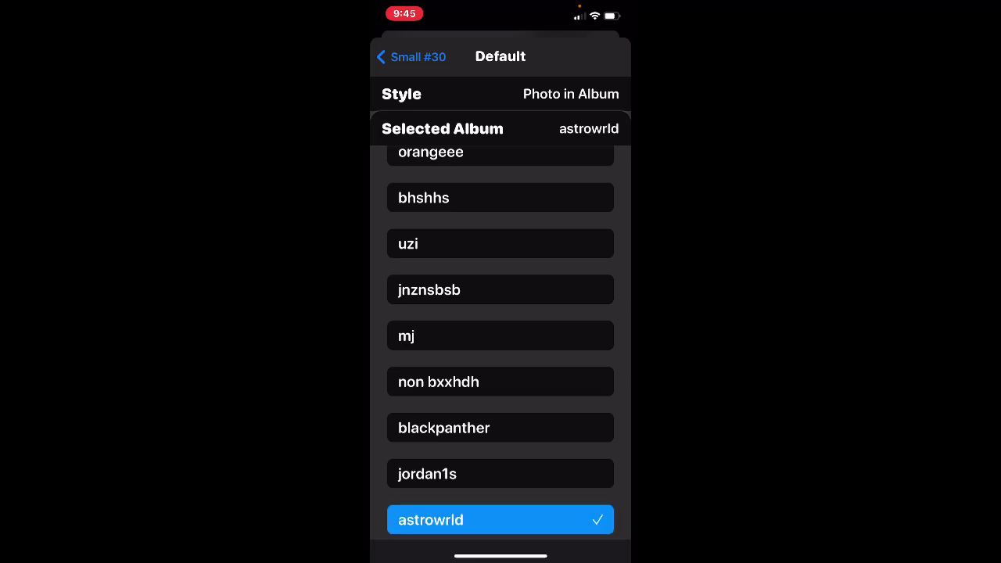
click(413, 56)
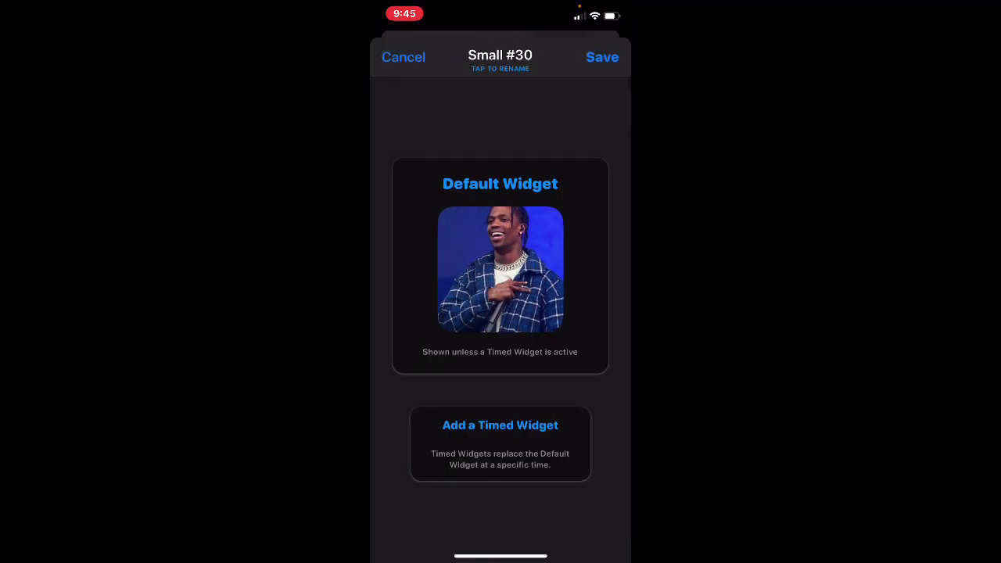
- Rename the widget to 'trav' and save it
click(500, 59)
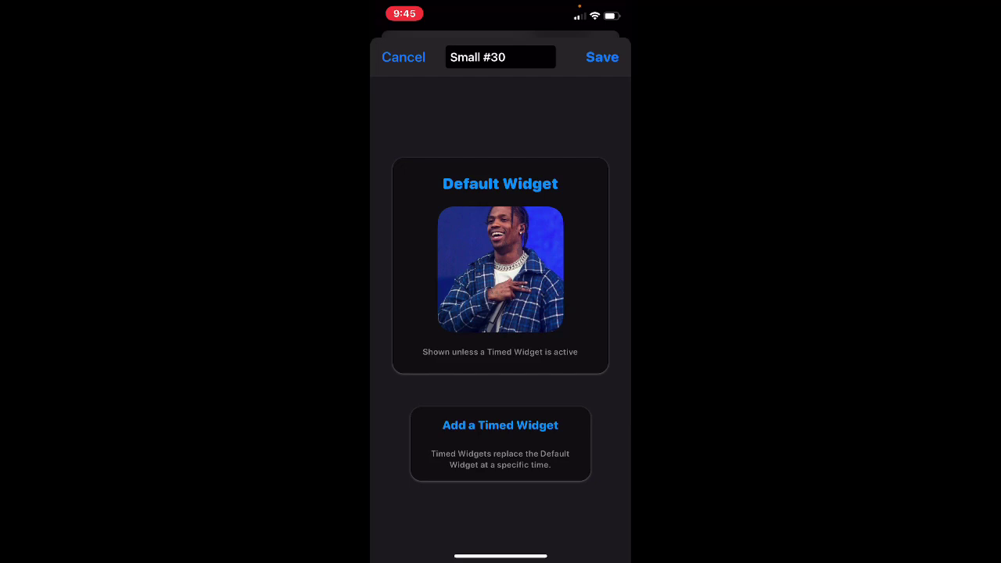
key(BackSpace)
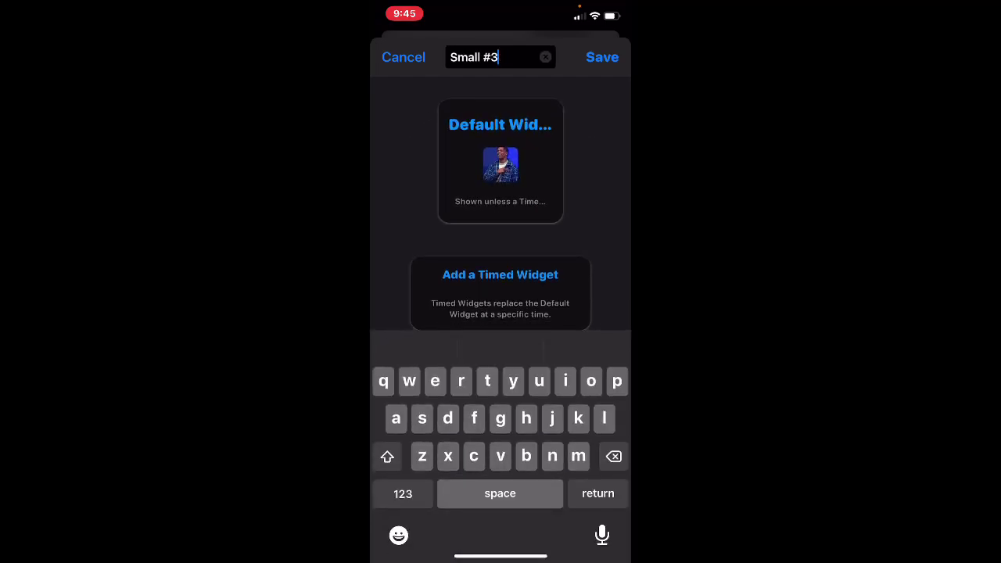
key(BackSpace)
key(BackSpace)
key(BackSpace)
key(BackSpace)
key(BackSpace)
key(BackSpace)
text(tr)
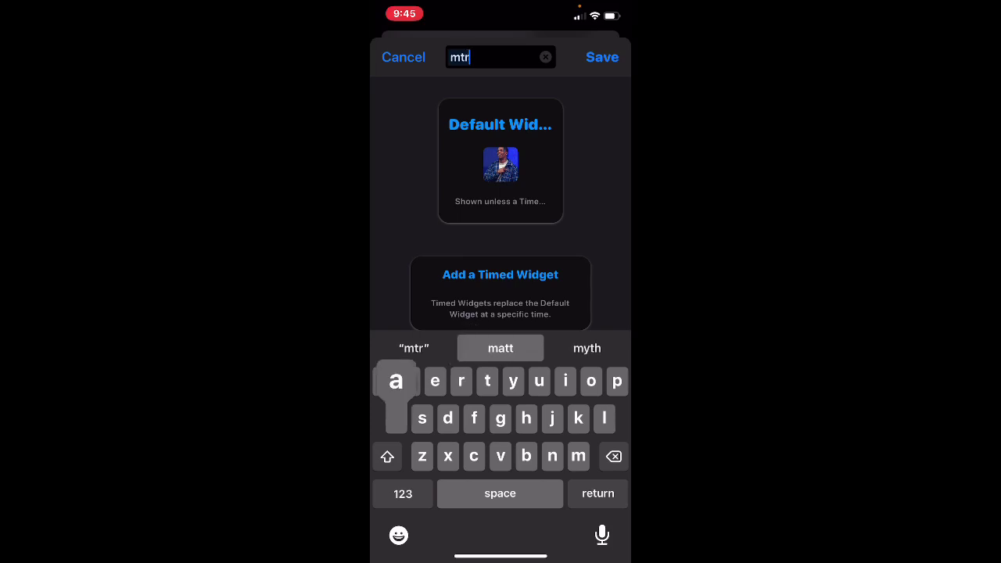
text(av)
key(BackSpace)
key(BackSpace)
key(BackSpace)
key(BackSpace)
key(BackSpace)
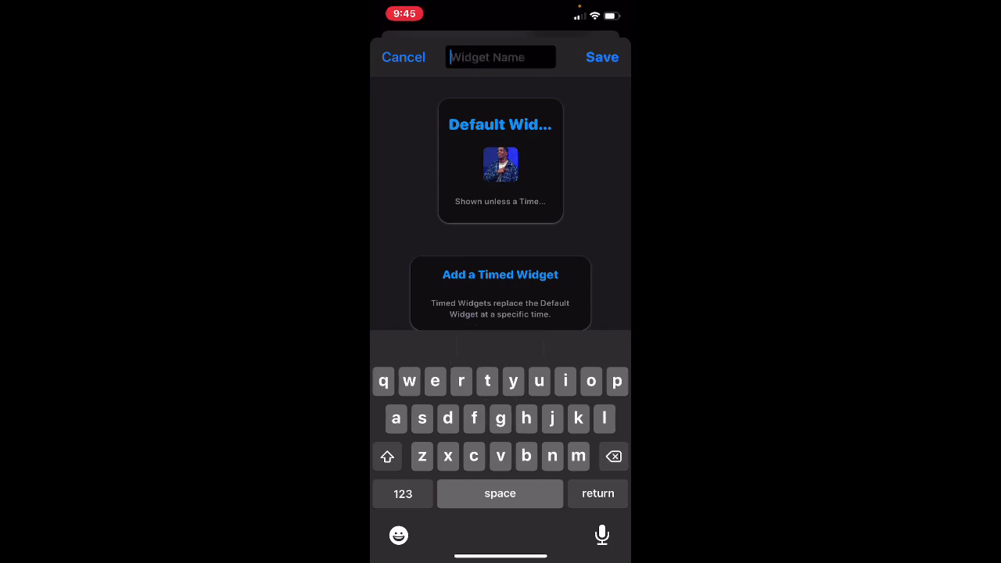
text(trav)
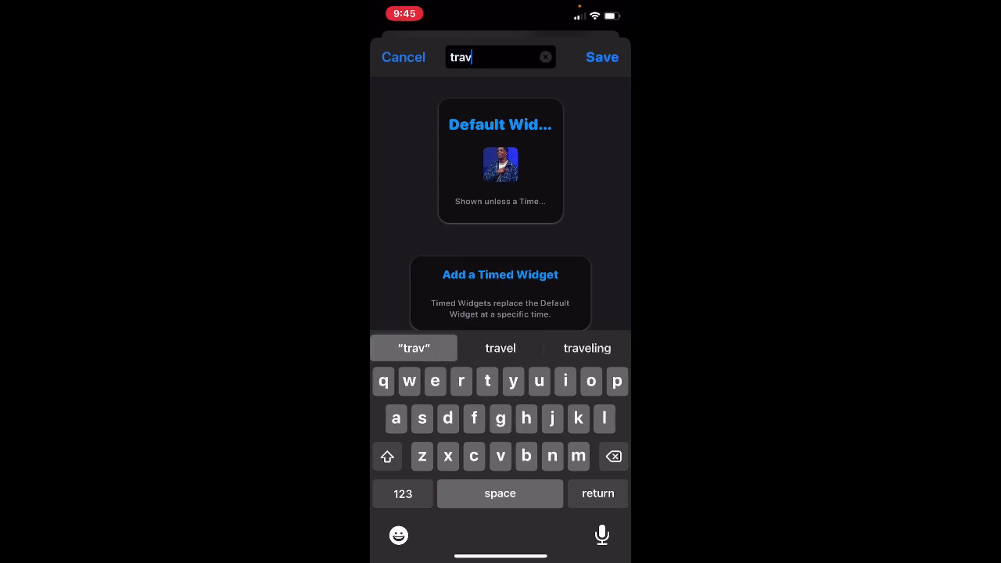
click(603, 57)
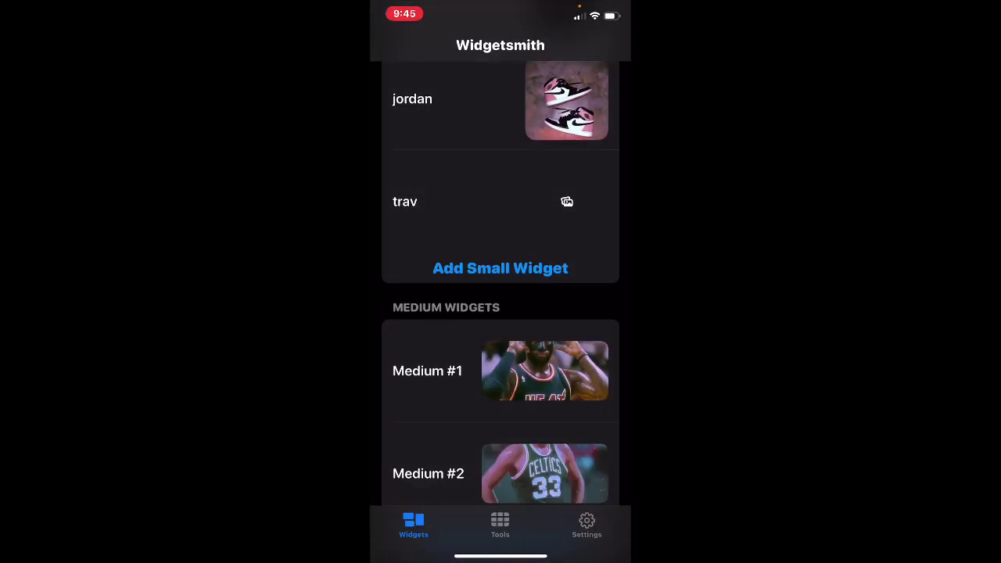
- Add a small Widgetsmith widget to the home screen from the widget gallery
drag(501, 555, 501, 313)
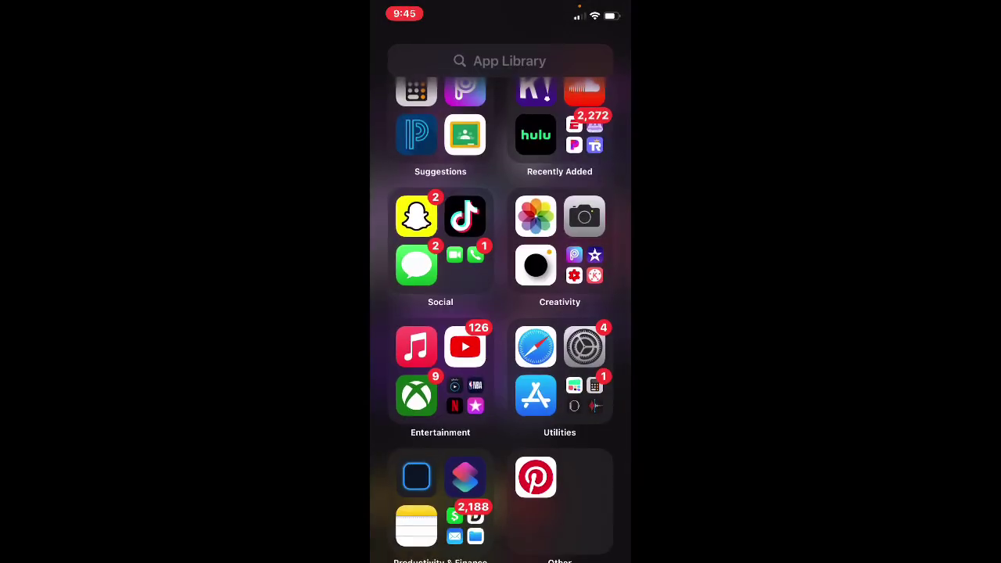
drag(407, 282, 610, 281)
drag(547, 282, 391, 281)
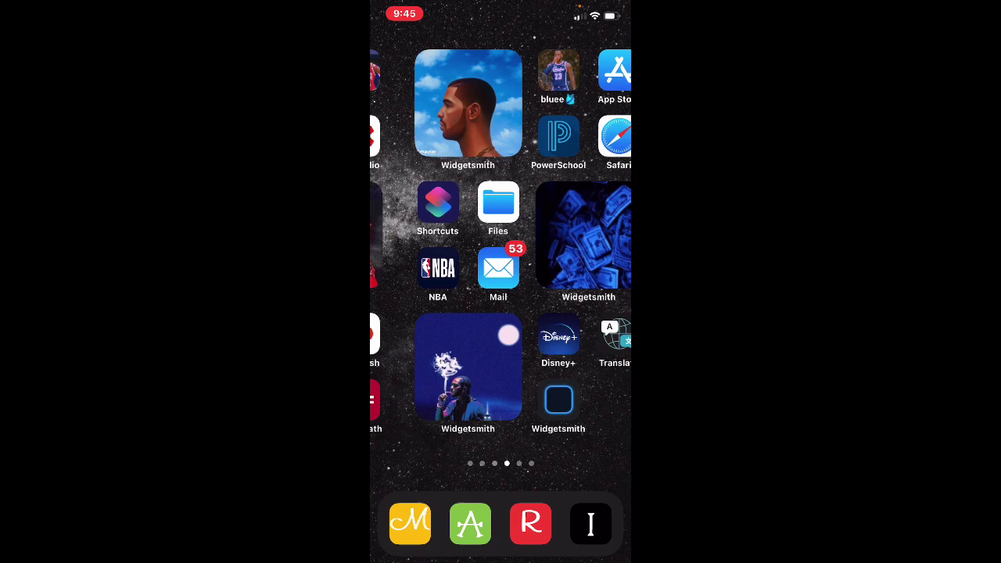
click(591, 399)
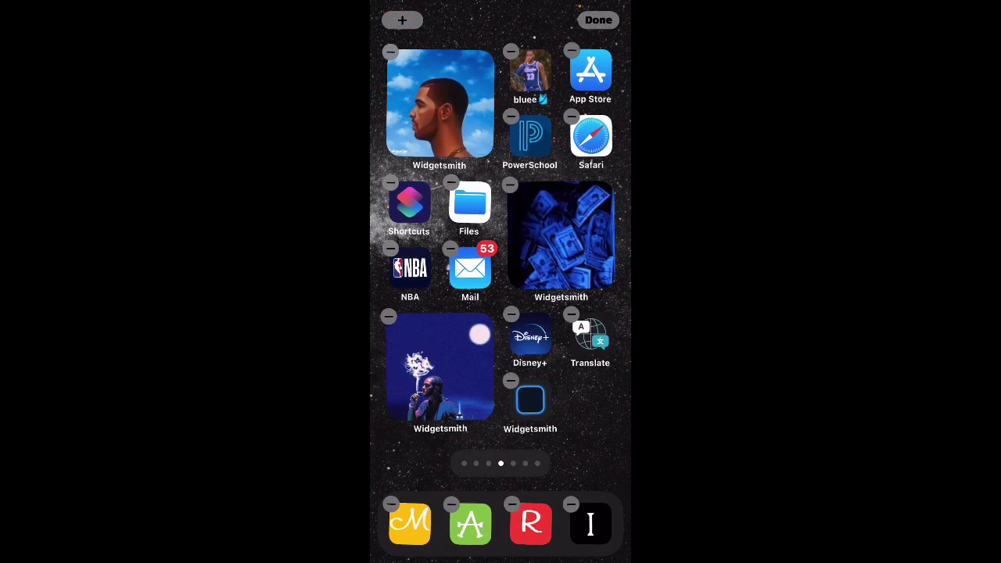
click(402, 20)
click(477, 104)
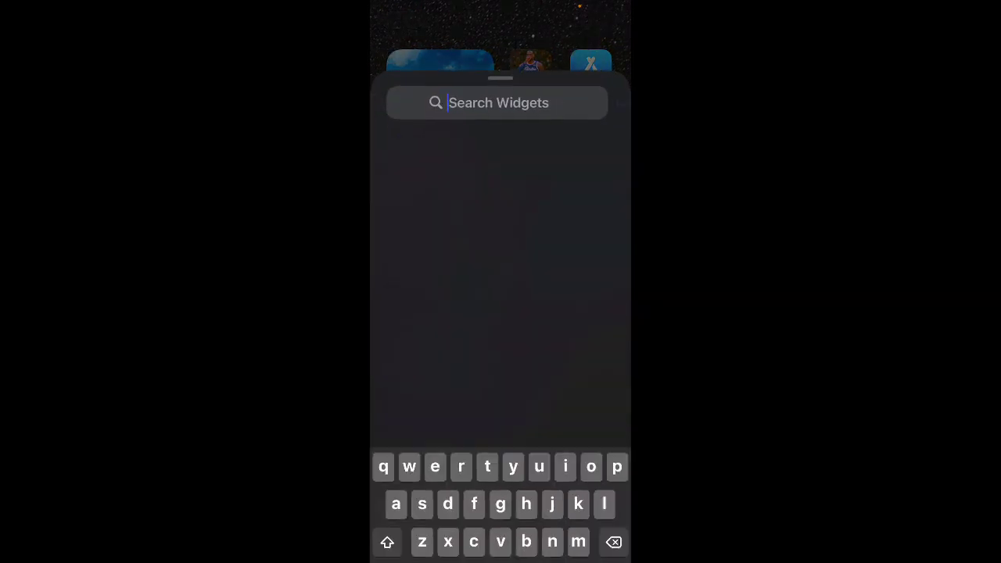
text(wif)
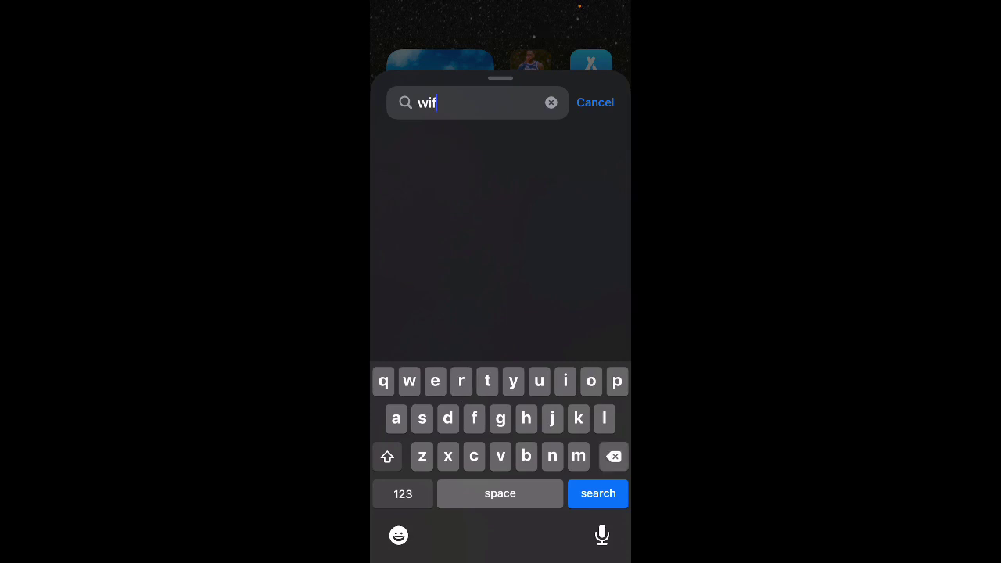
click(469, 152)
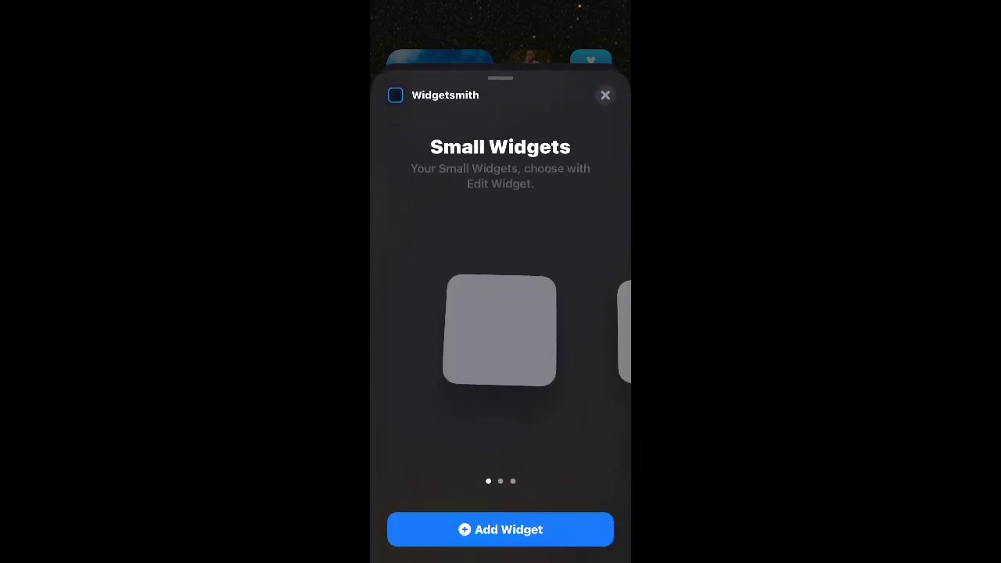
click(501, 529)
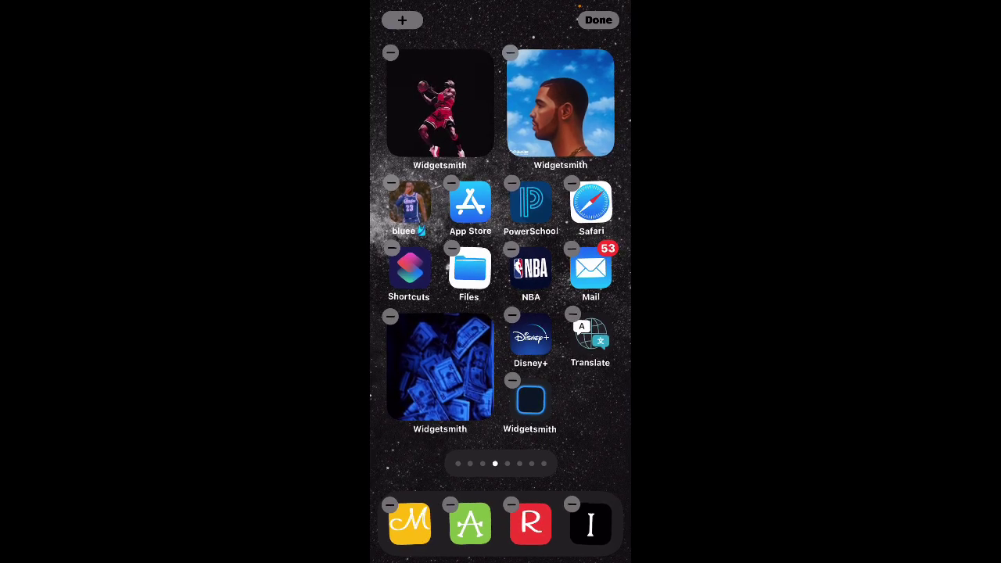
- Set the new Widgetsmith widget to show the 'trav' widget
click(531, 401)
click(570, 253)
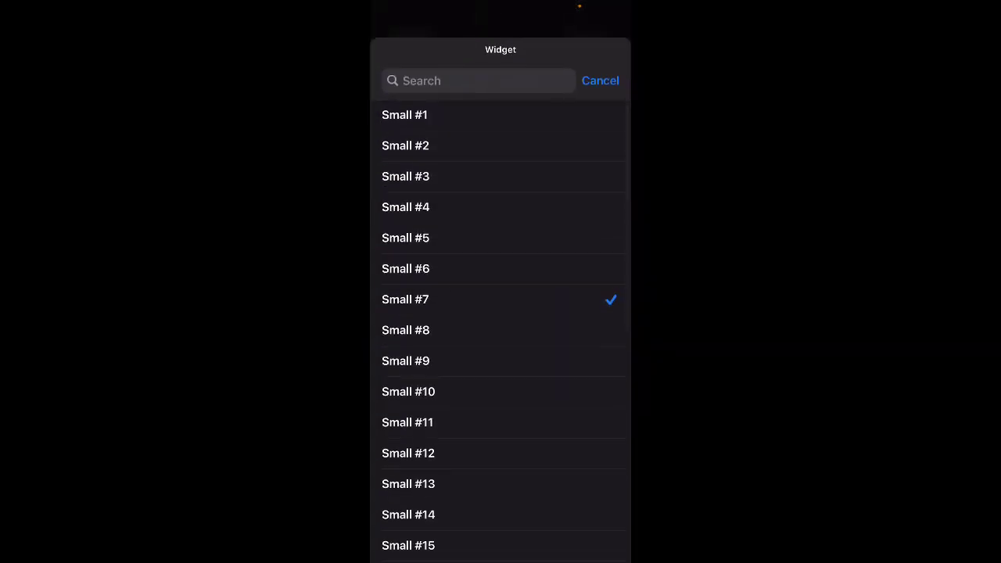
scroll(501, 313, down, 10)
click(407, 521)
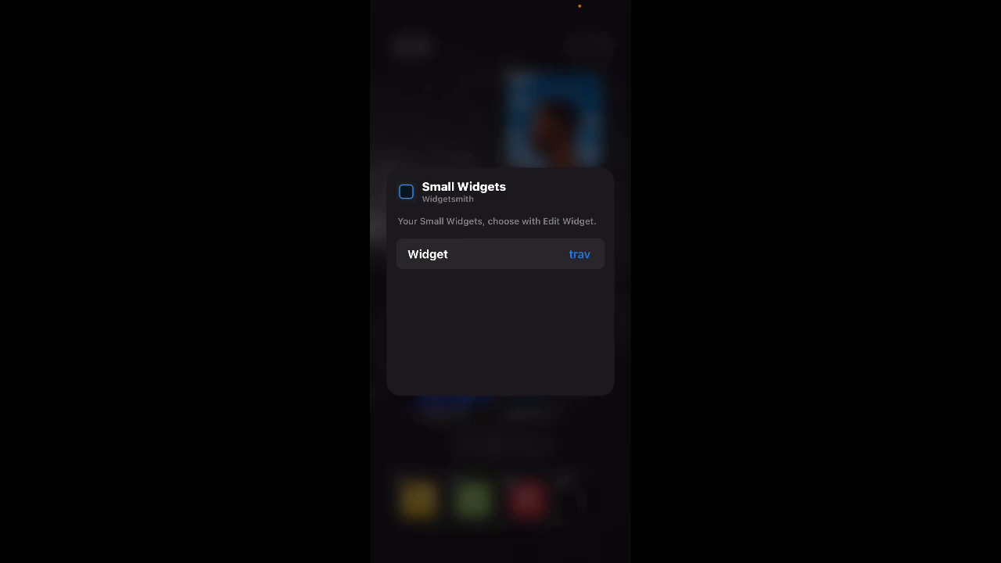
click(500, 470)
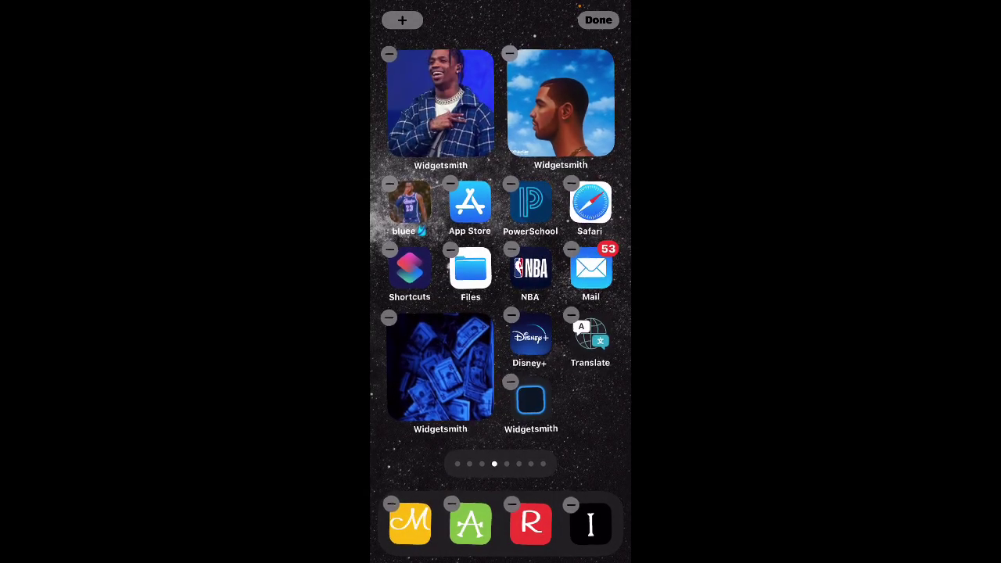
drag(578, 313, 423, 313)
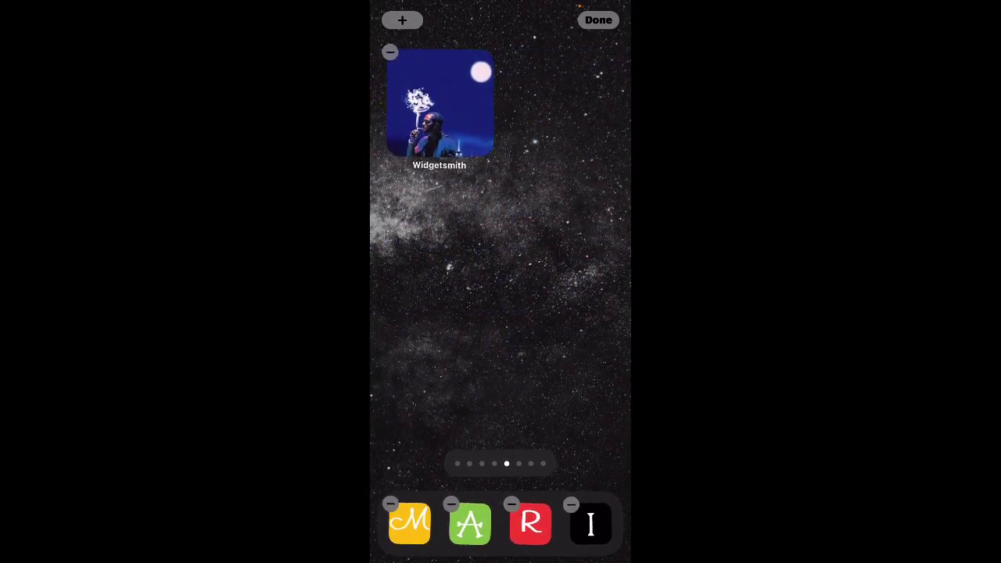
- Return to the page with the Travis Scott and Drake widgets and exit editing mode
mouse_move(579, 313)
mouse_down()
mouse_move(422, 313)
mouse_move(579, 313)
mouse_up()
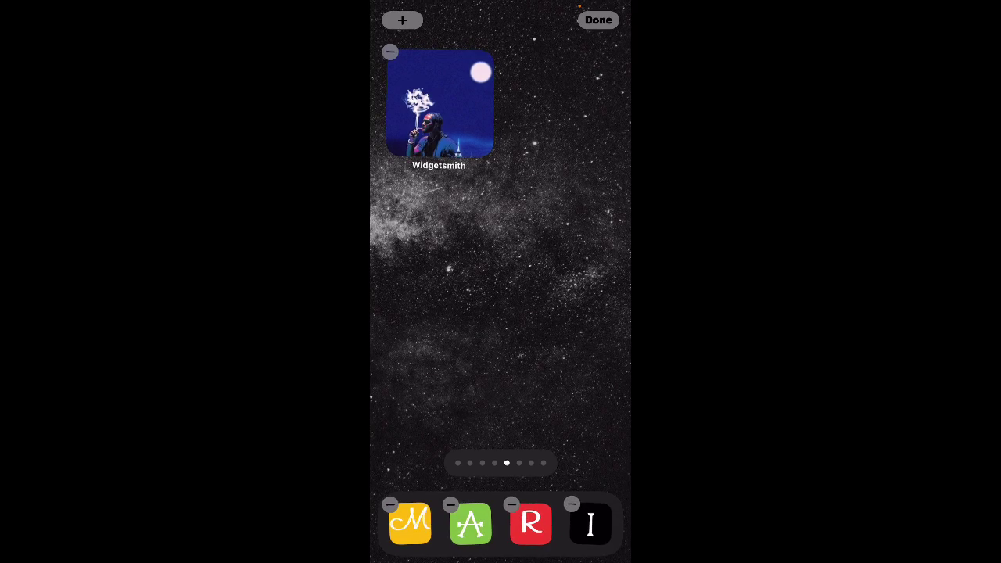
drag(423, 313, 578, 312)
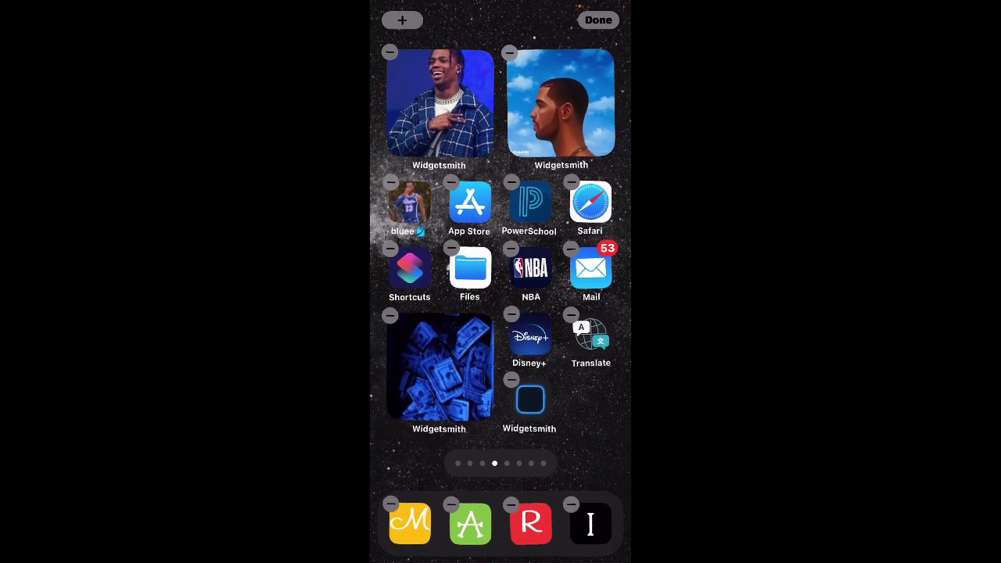
mouse_move(579, 312)
mouse_down()
mouse_move(422, 313)
mouse_move(579, 313)
mouse_up()
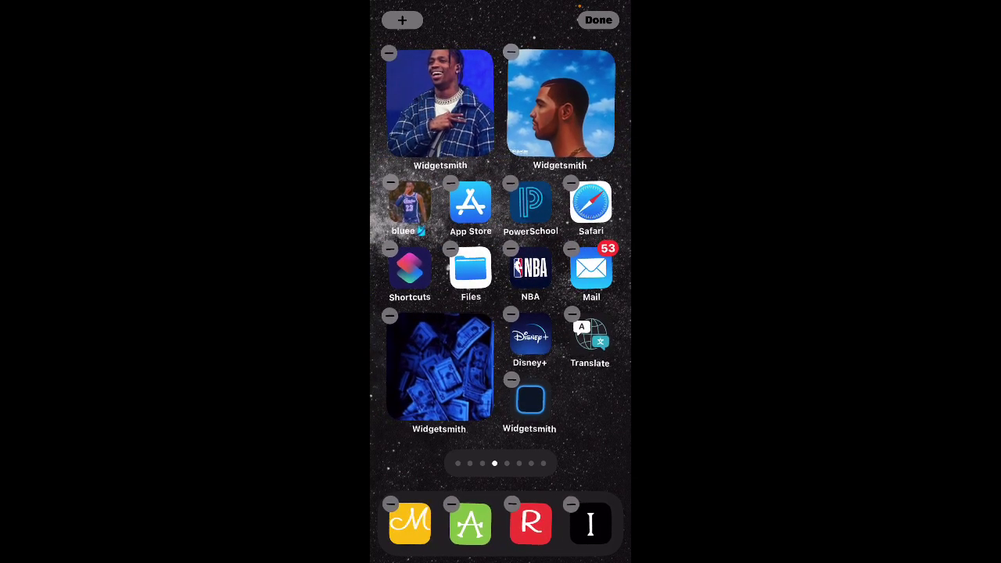
mouse_move(422, 313)
mouse_down()
mouse_move(579, 313)
mouse_move(423, 312)
mouse_up()
click(598, 20)
mouse_move(579, 312)
mouse_down()
mouse_move(422, 313)
mouse_move(579, 313)
mouse_up()
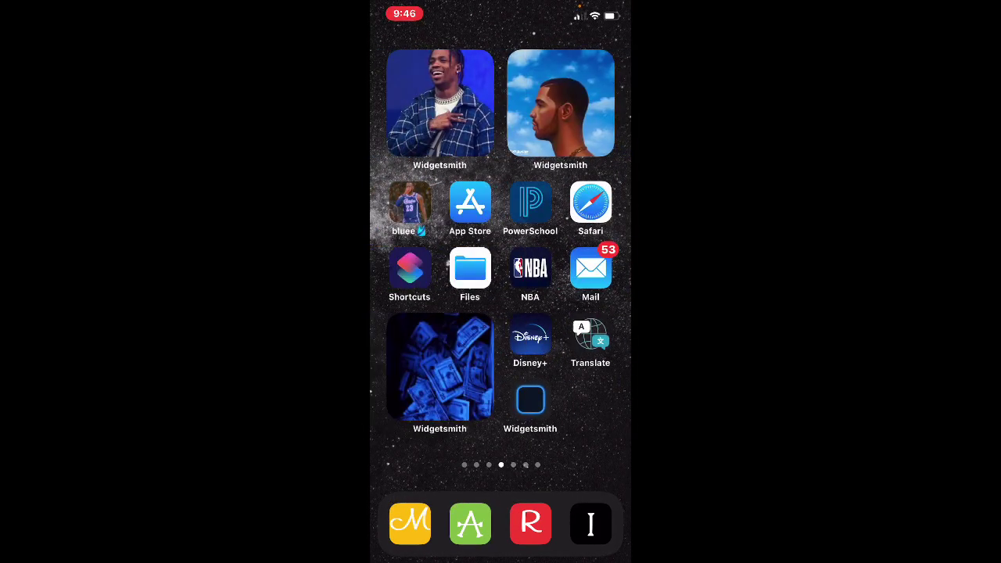
- Search the web in Safari for 'galaxy background black'
click(590, 202)
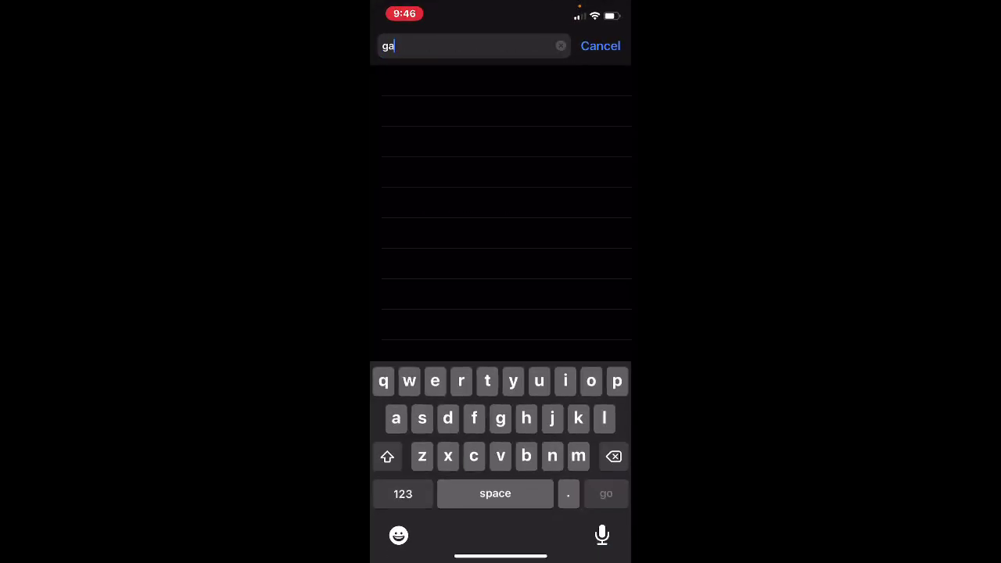
text(laxy bac)
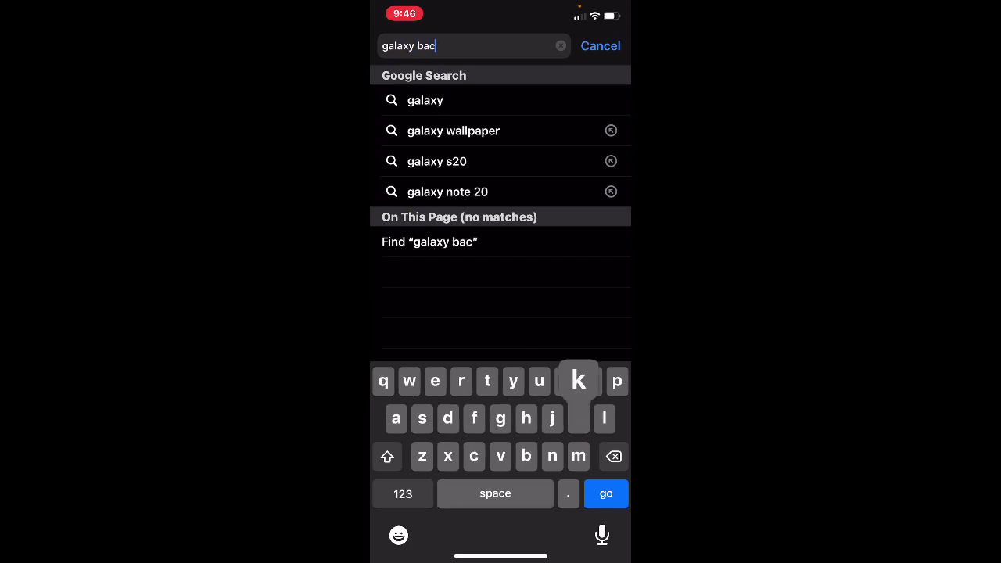
text(kground)
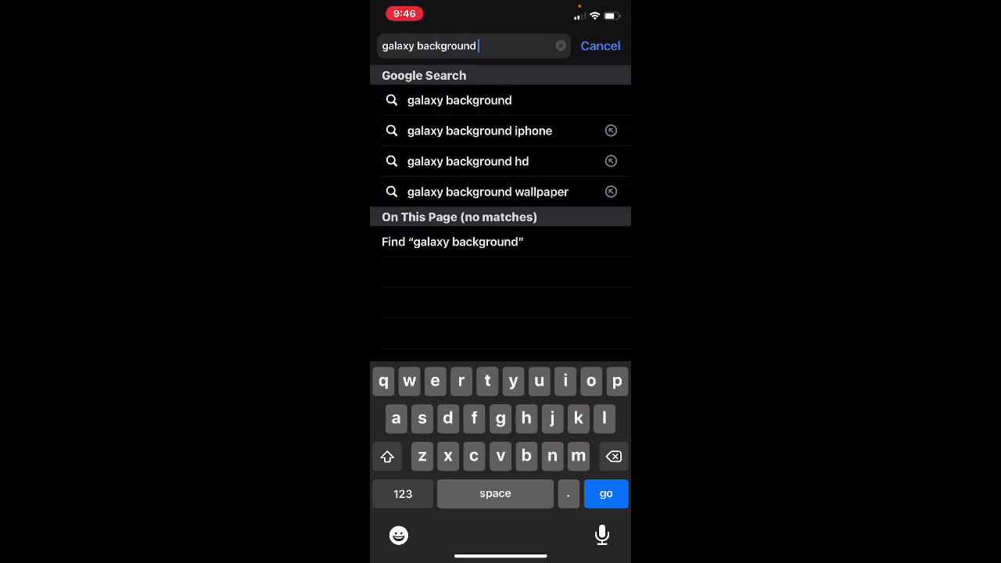
text( black)
key(Return)
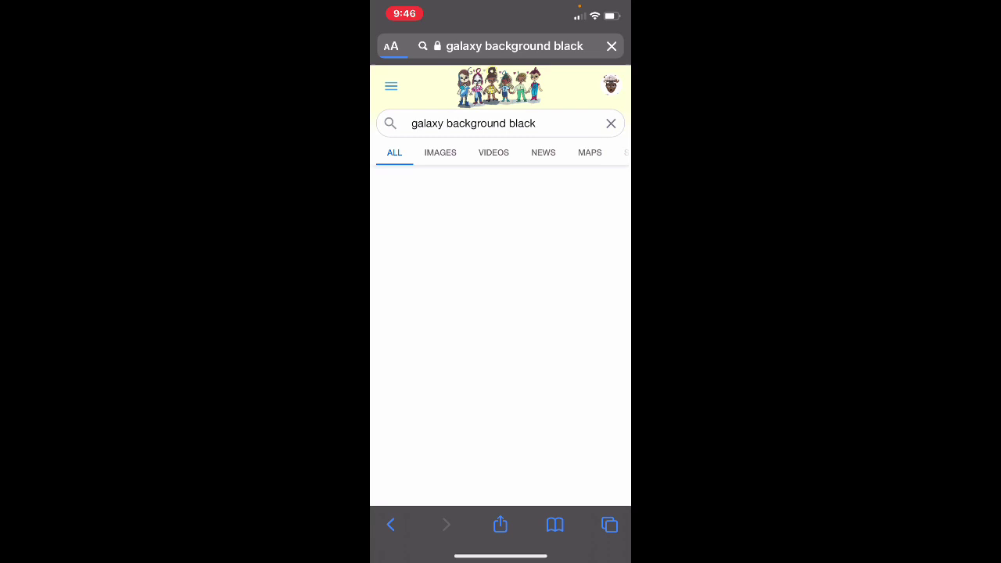
- Switch to image results and save a dark galaxy image to Photos
click(440, 152)
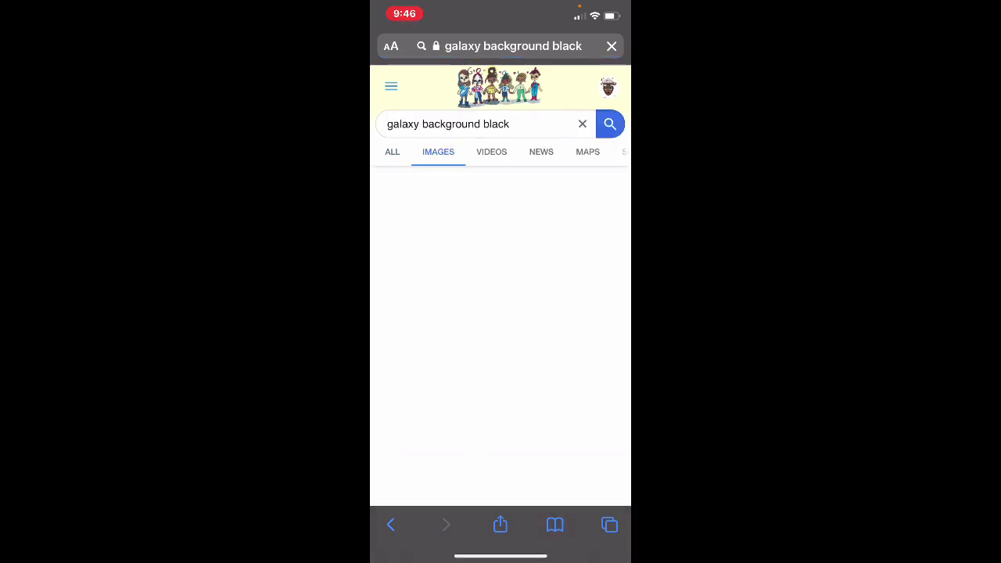
scroll(500, 313, down, 5)
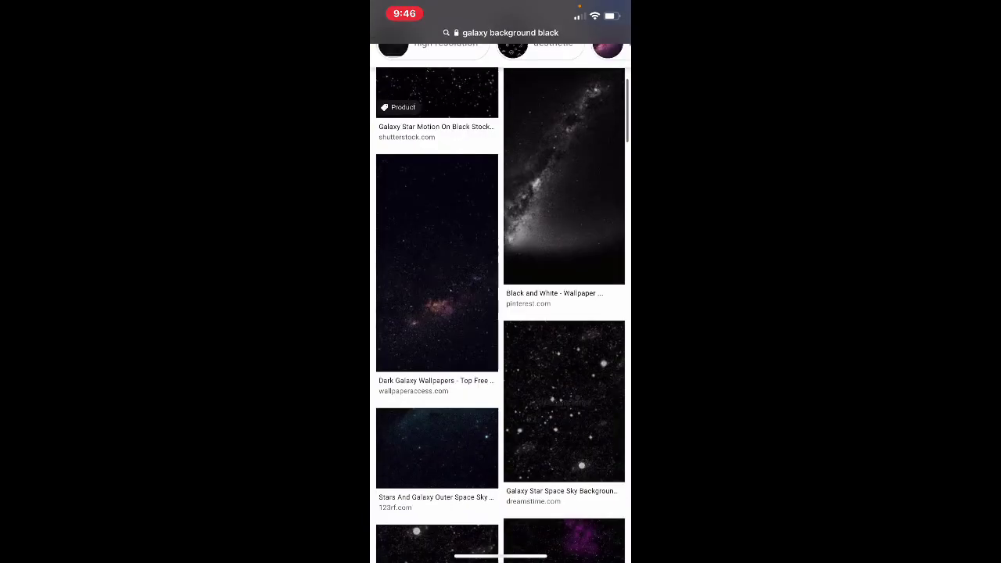
scroll(501, 313, down, 1)
scroll(501, 313, up, 1)
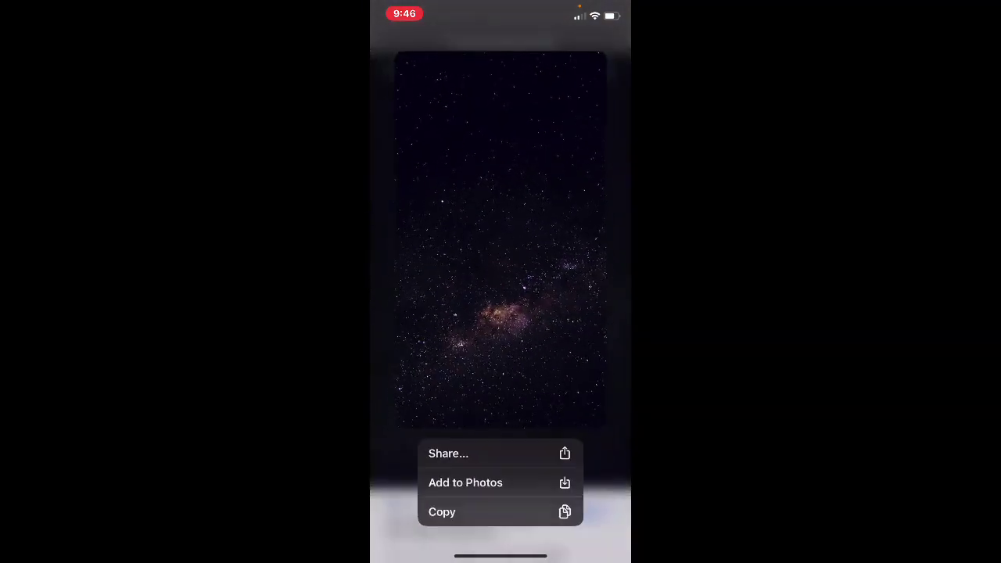
click(469, 478)
- Leave Safari and launch the Settings app
drag(500, 555, 500, 312)
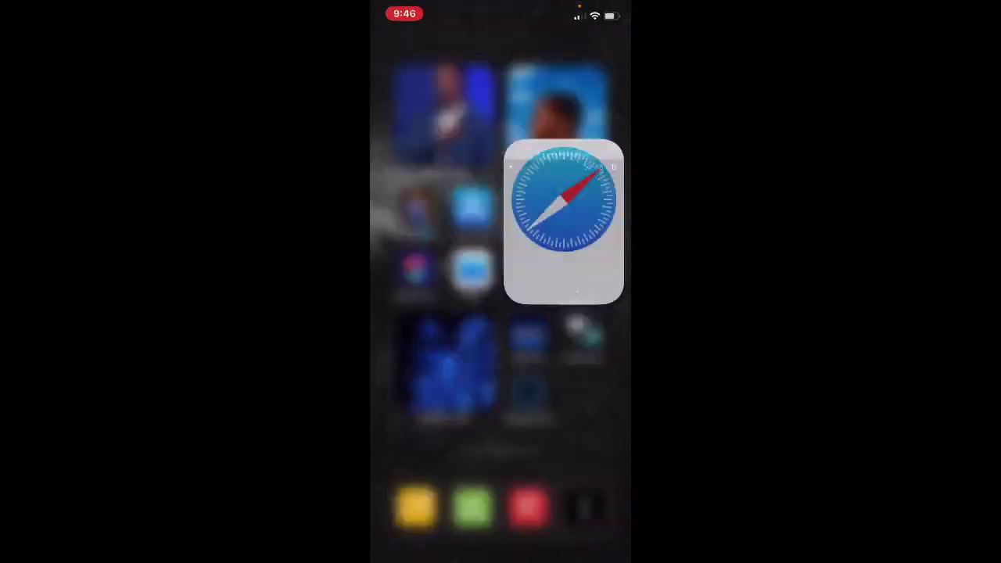
drag(422, 313, 594, 312)
mouse_move(422, 313)
mouse_down()
mouse_move(595, 313)
mouse_move(422, 313)
mouse_up()
drag(595, 313, 423, 313)
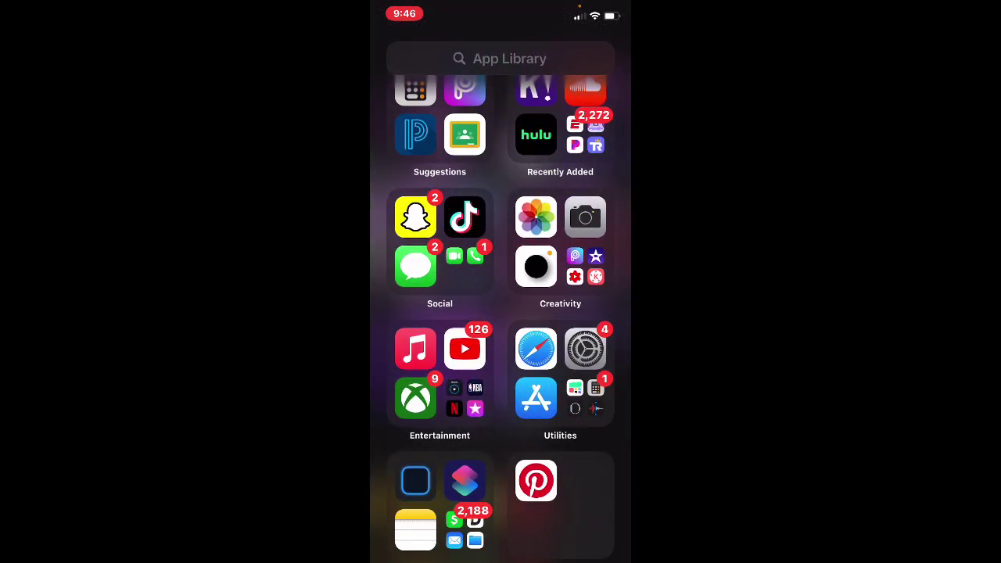
click(585, 349)
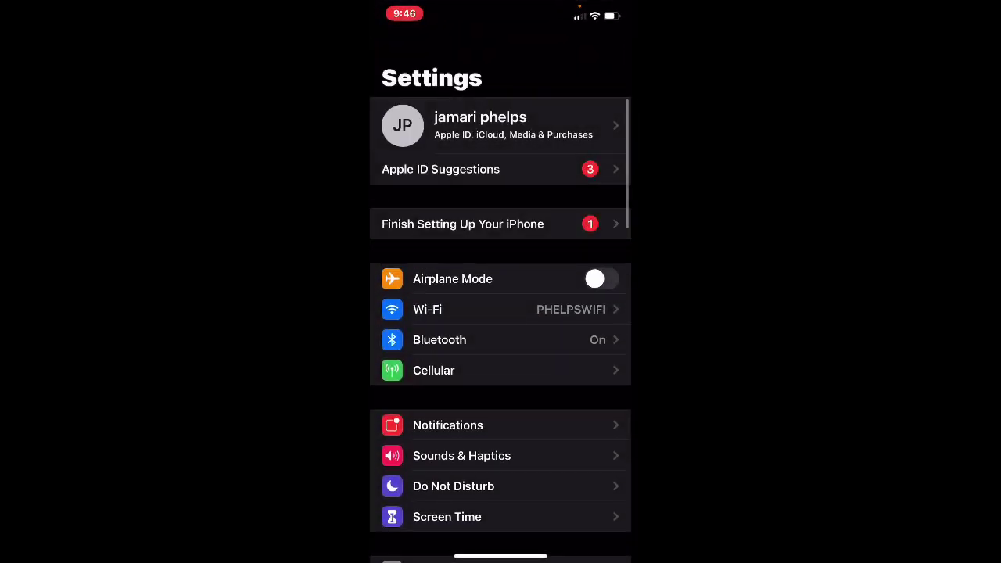
- Choose the saved galaxy photo from All Photos as the new wallpaper
scroll(500, 313, down, 3)
scroll(501, 313, down, 3)
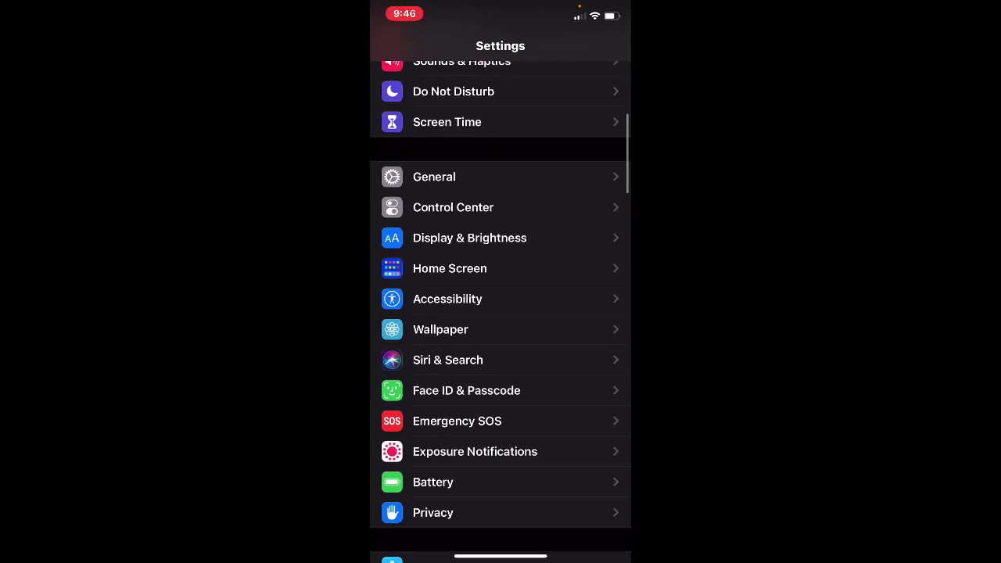
click(440, 330)
click(469, 98)
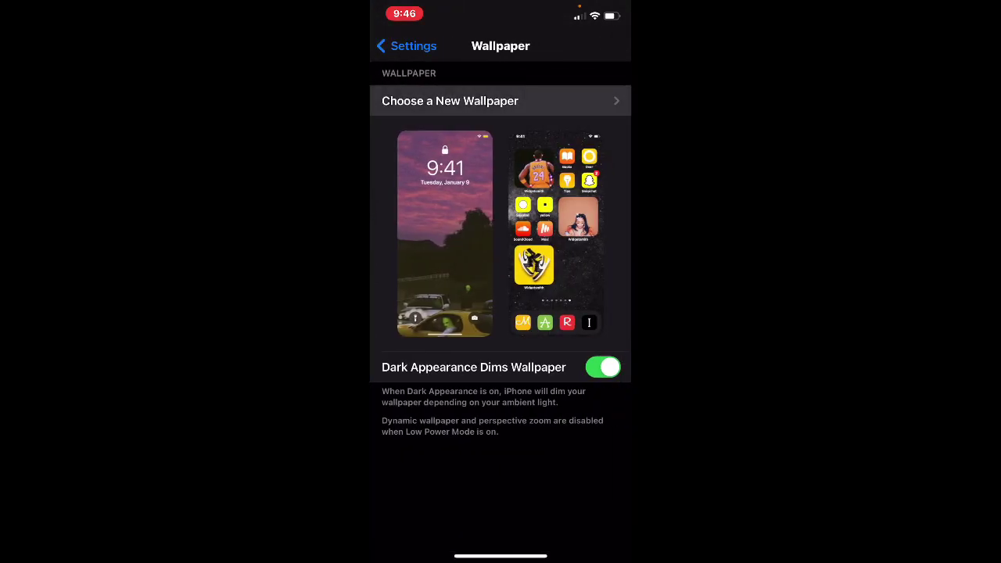
click(465, 294)
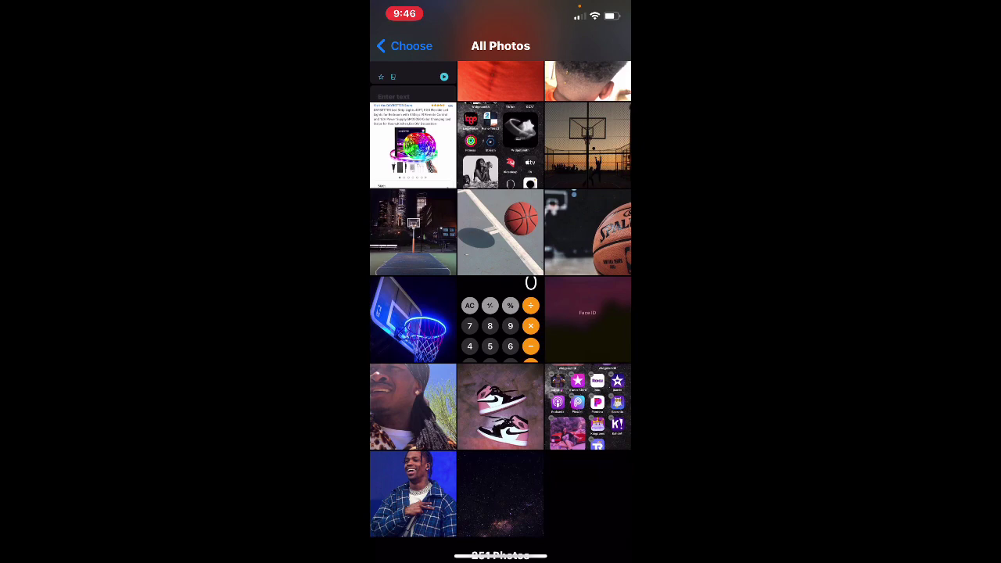
click(499, 494)
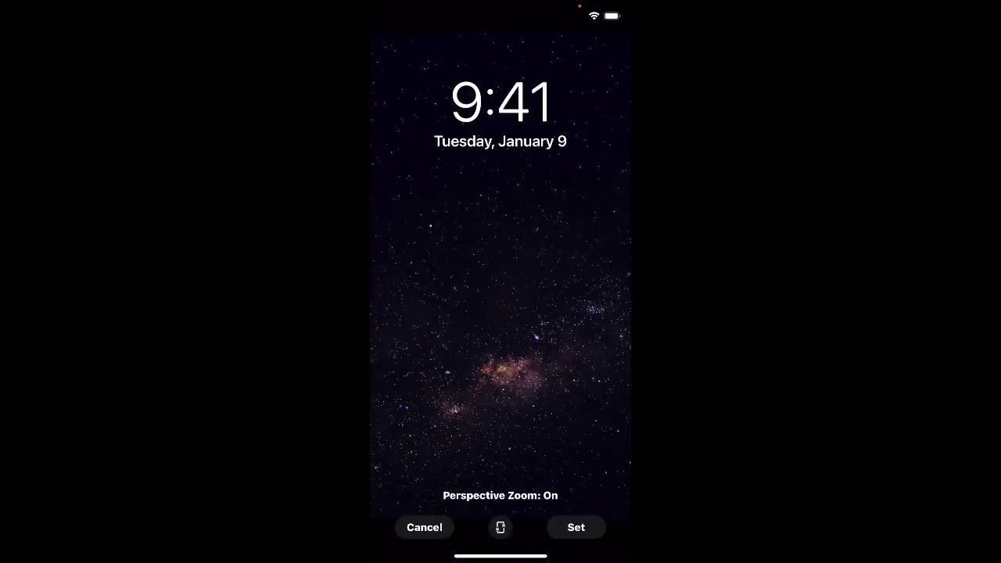
click(576, 528)
click(501, 474)
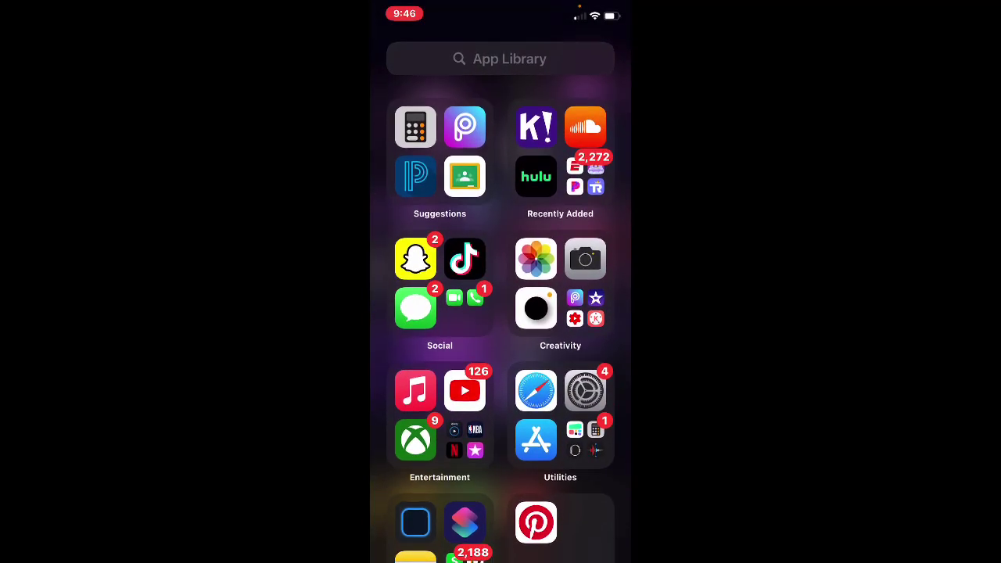
- Page from the App Library past the red and blue pages and long-press the Travis Scott widget
drag(407, 313, 595, 313)
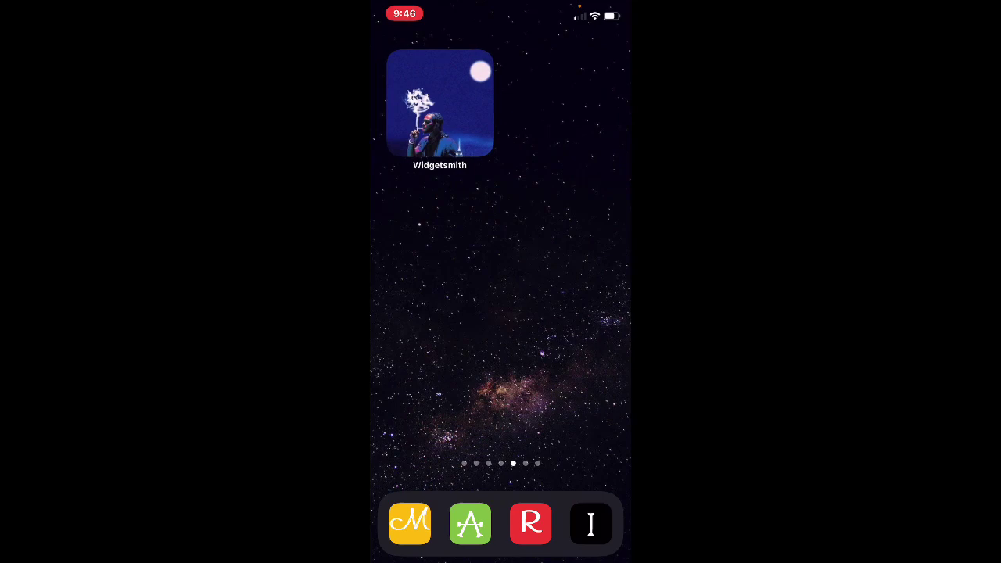
mouse_move(407, 313)
mouse_down()
mouse_move(594, 313)
mouse_move(406, 313)
mouse_up()
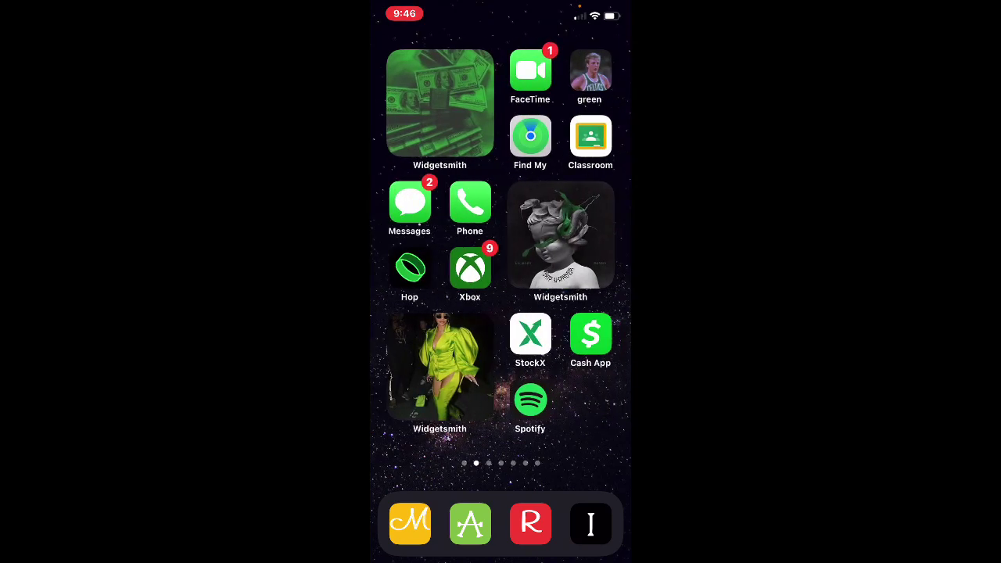
drag(594, 312, 406, 313)
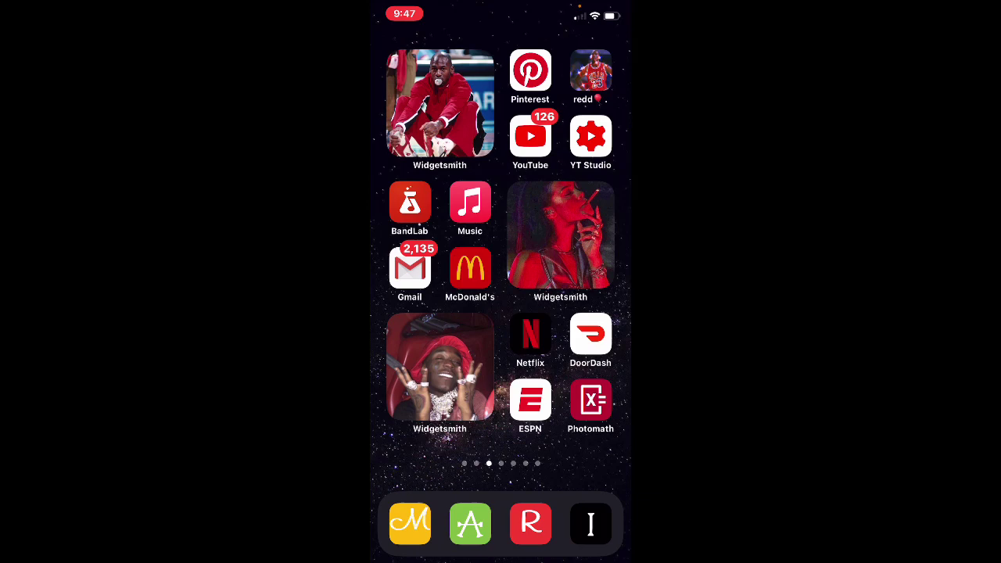
drag(595, 313, 500, 313)
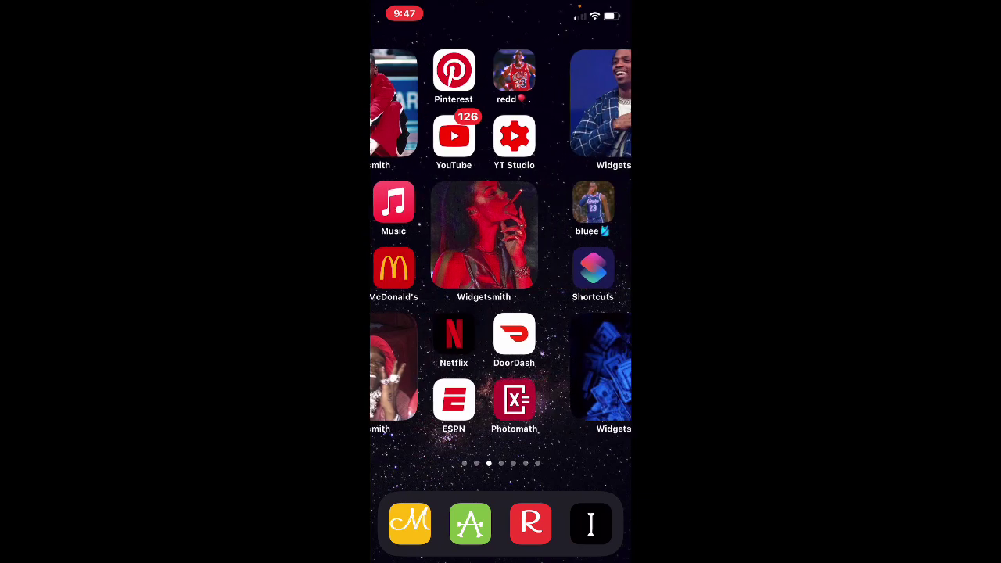
drag(594, 312, 407, 313)
mouse_move(594, 313)
mouse_down()
mouse_move(407, 313)
mouse_move(594, 313)
mouse_up()
- Remove the Travis Scott widget from the home screen page
click(440, 102)
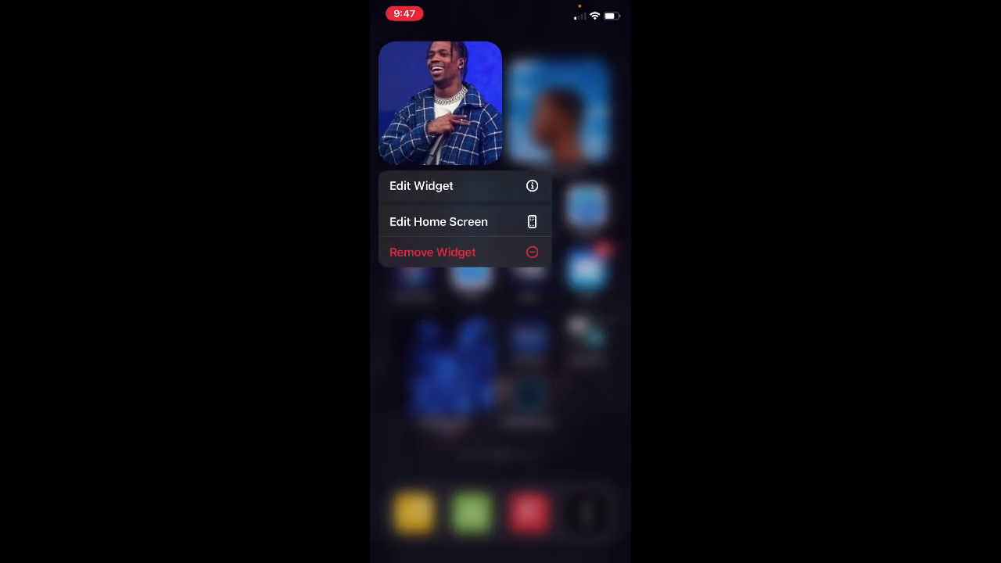
click(433, 252)
click(548, 327)
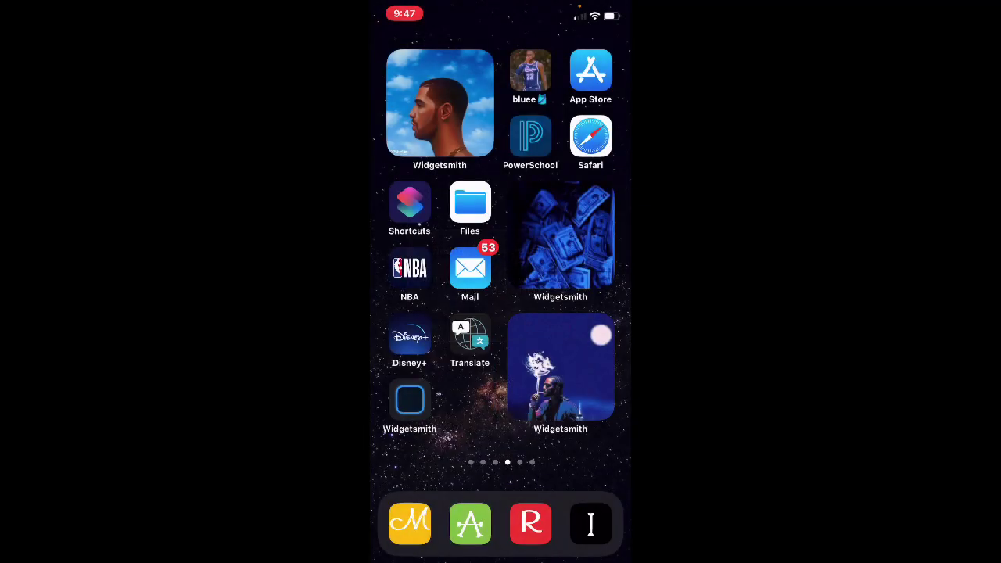
- Move the moonlit photo widget to the page's lower left, then page around to check it
click(560, 367)
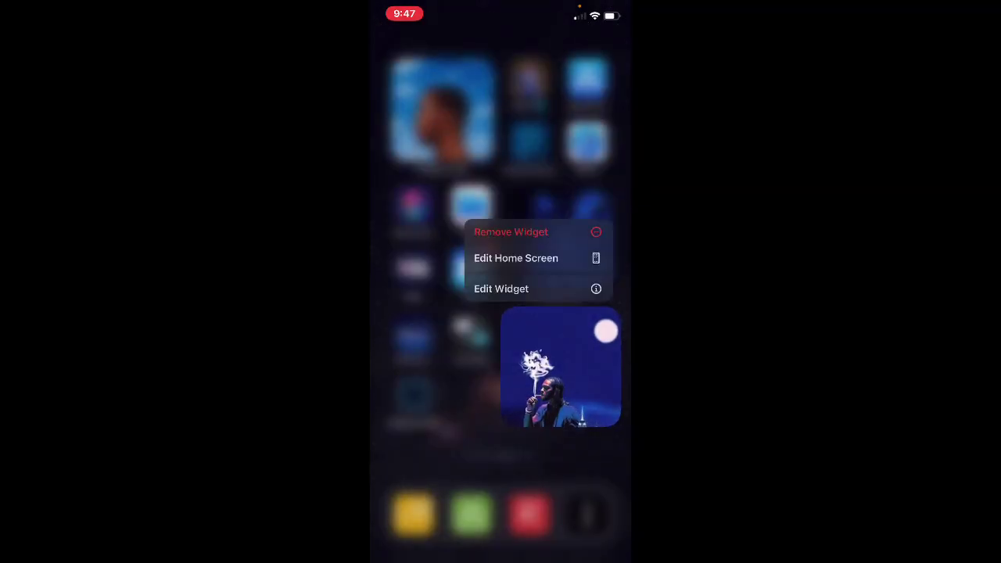
click(509, 248)
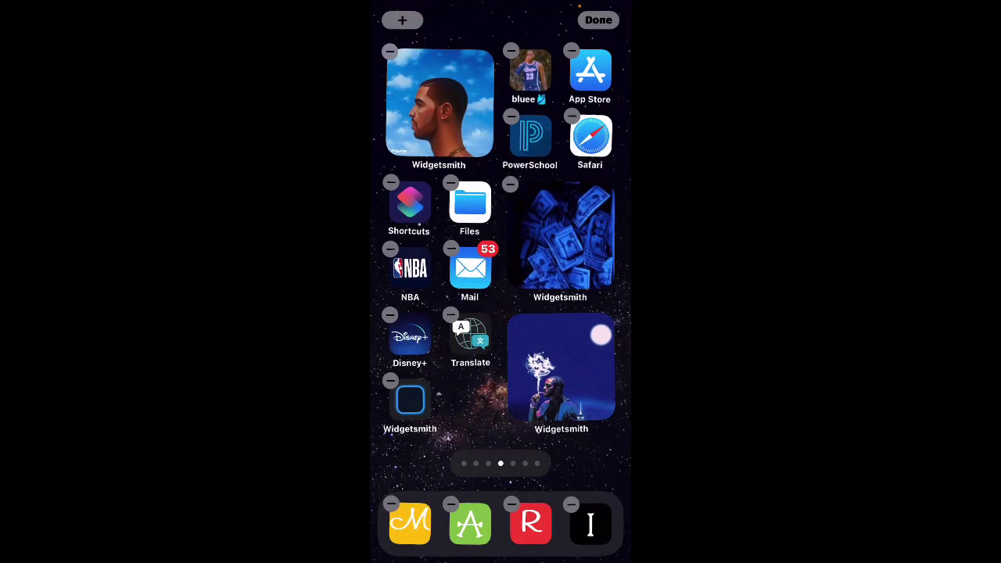
mouse_move(560, 367)
mouse_down()
mouse_move(558, 337)
mouse_move(438, 366)
mouse_up()
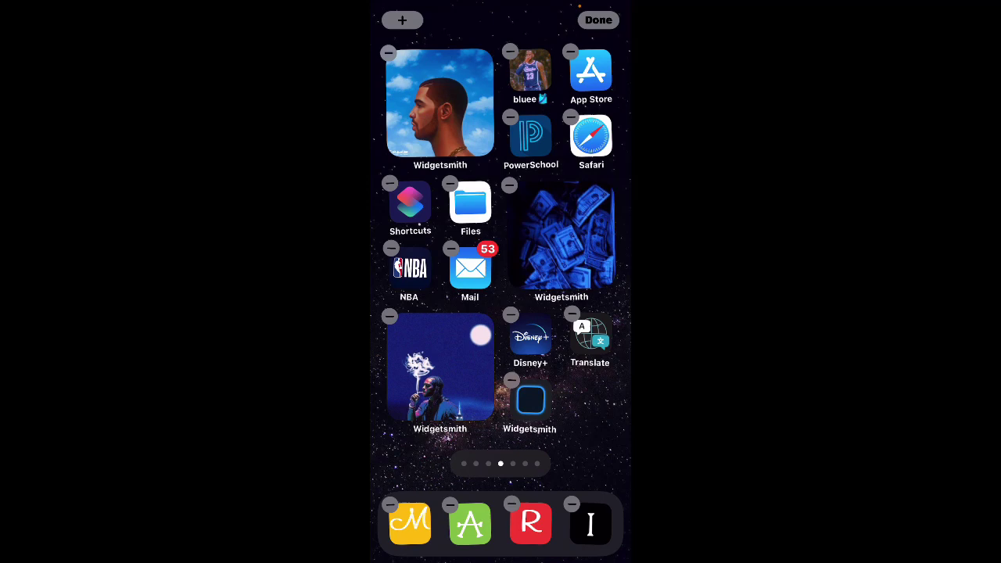
click(598, 20)
drag(594, 274, 407, 273)
drag(595, 273, 407, 274)
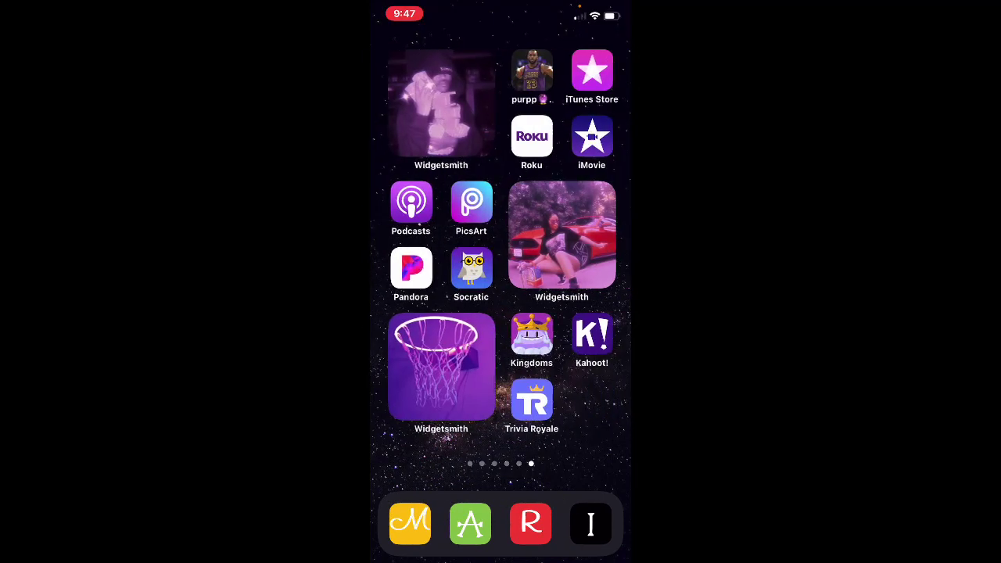
mouse_move(594, 274)
mouse_down()
mouse_move(407, 273)
mouse_move(594, 274)
mouse_up()
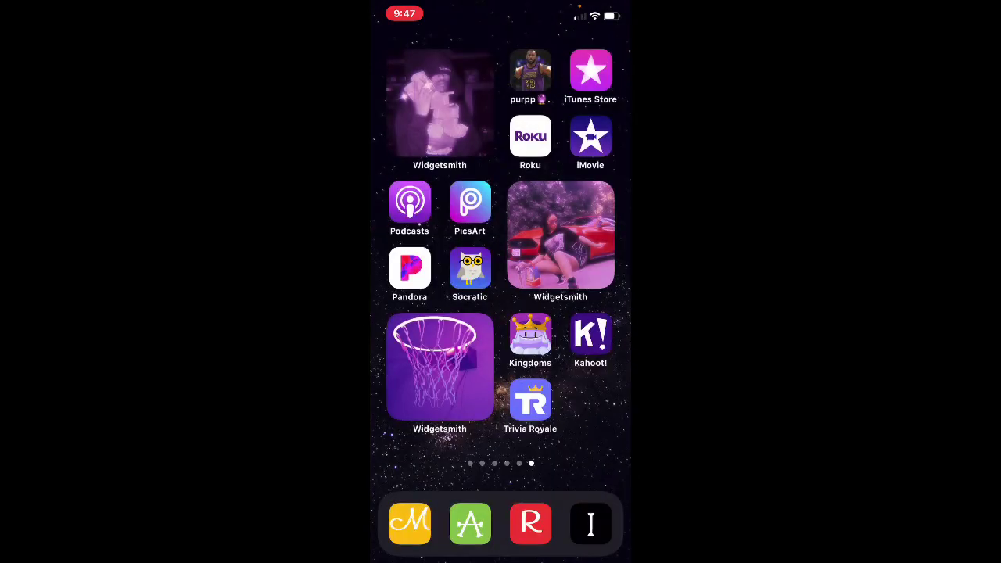
drag(407, 274, 594, 274)
drag(406, 273, 595, 274)
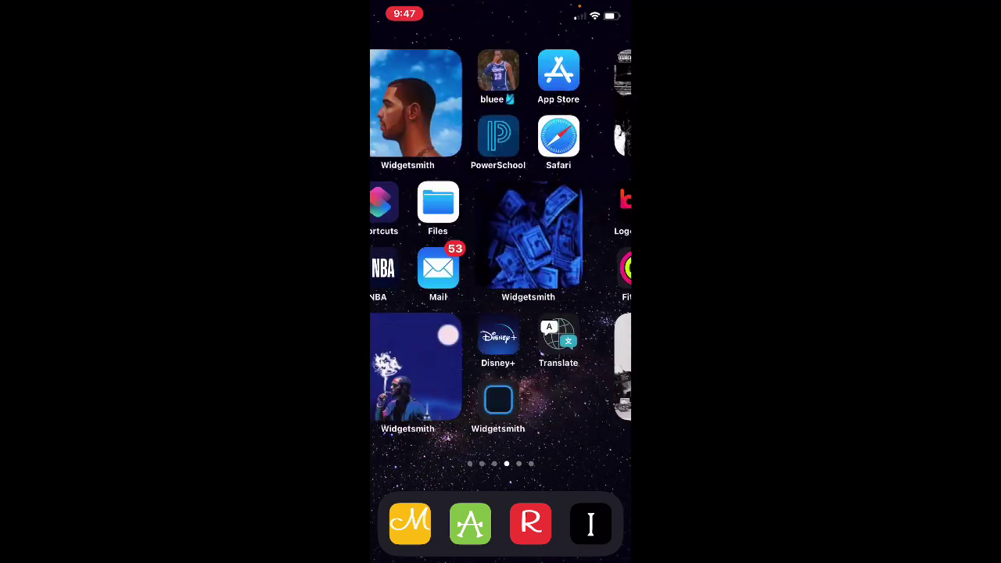